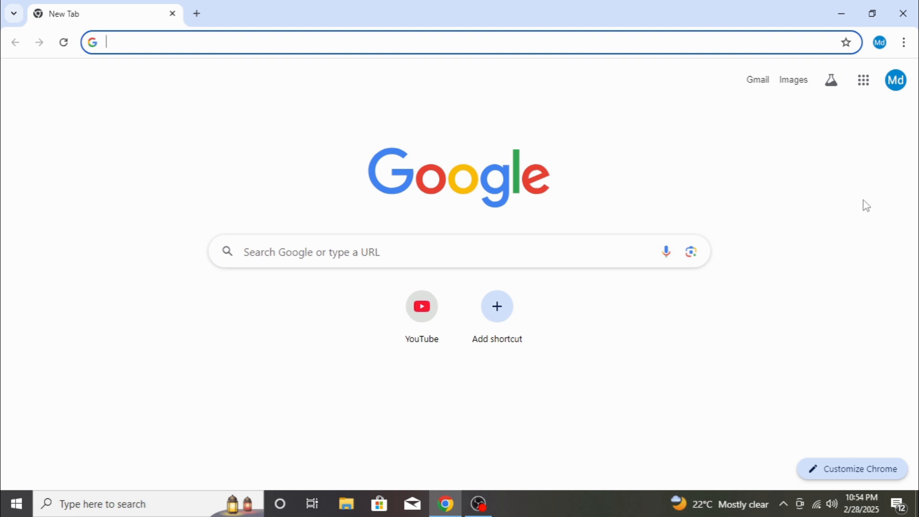
Step: Go to YouTube from the new tab and open the account settings from the avatar menu
left_click(423, 317)
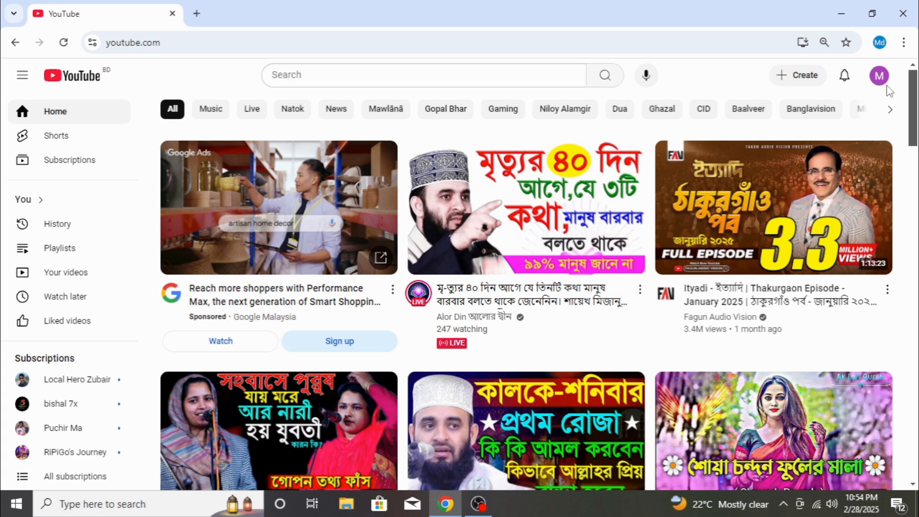
left_click(882, 82)
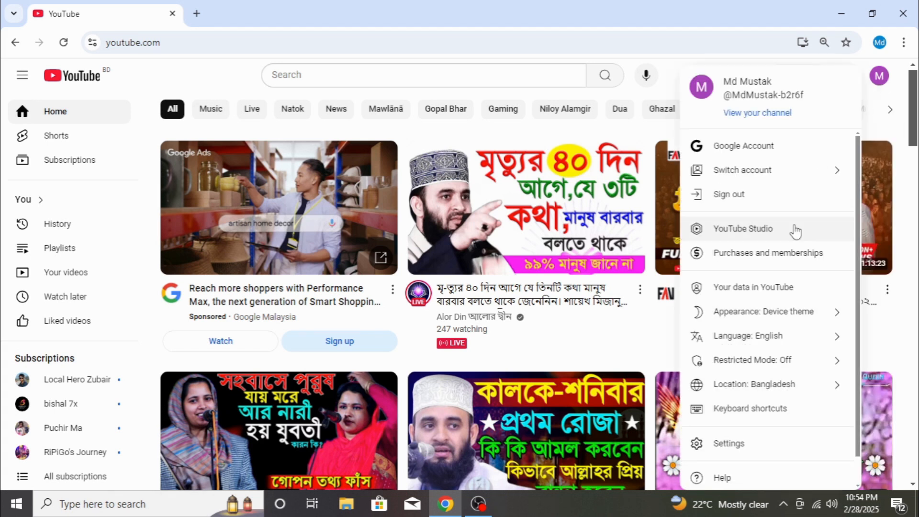
left_click(782, 450)
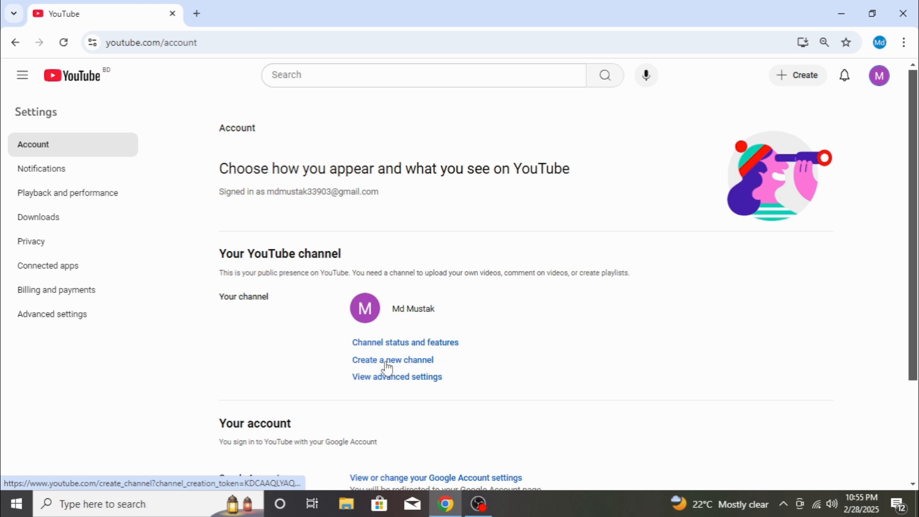
Step: Create a channel named 'Mustaq Tech', trimming the handle's suffix and hyphenating it between Mustaq and Tech
left_click(429, 362)
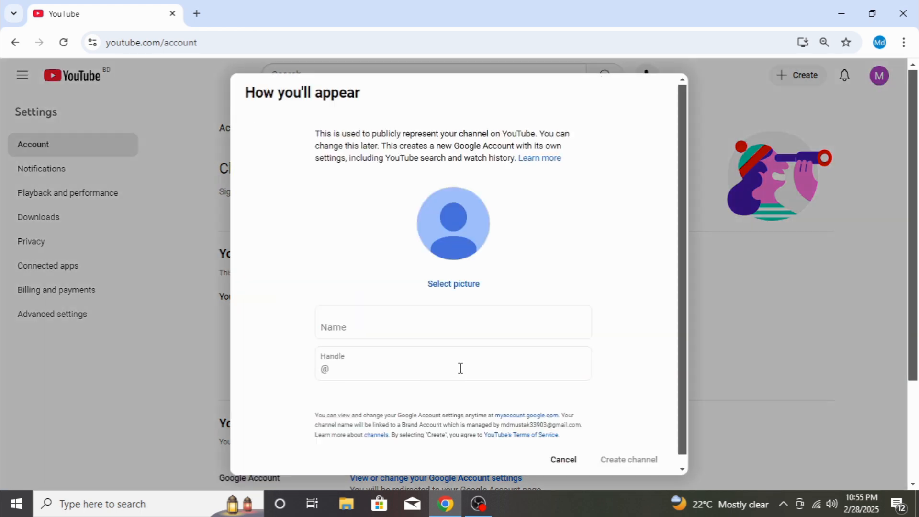
left_click(476, 327)
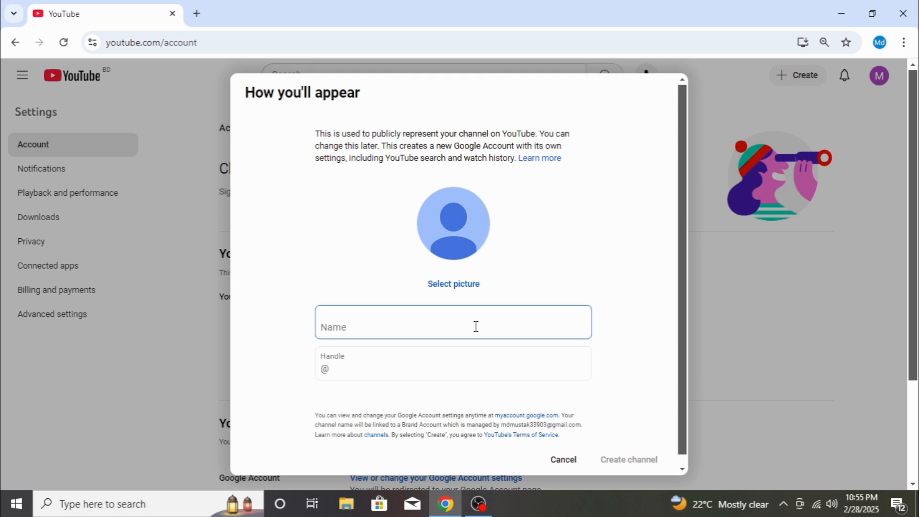
type("Mustaq ")
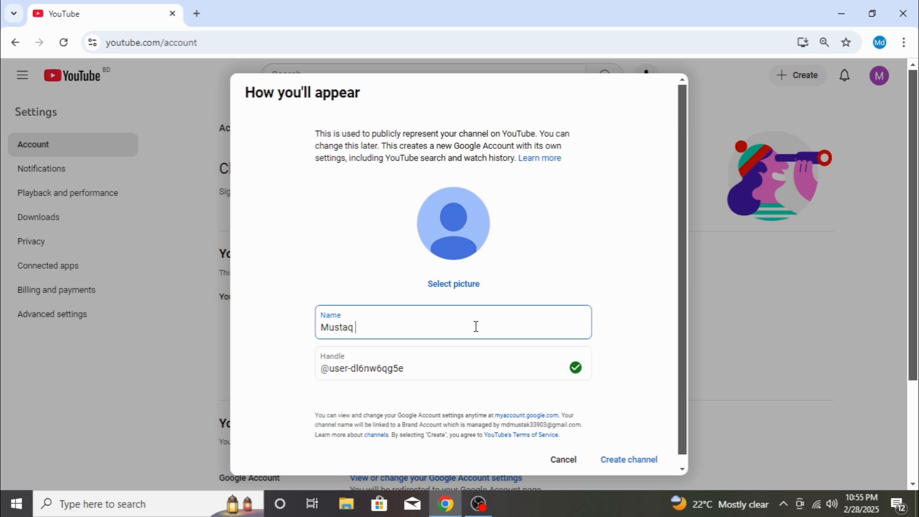
type("Tech")
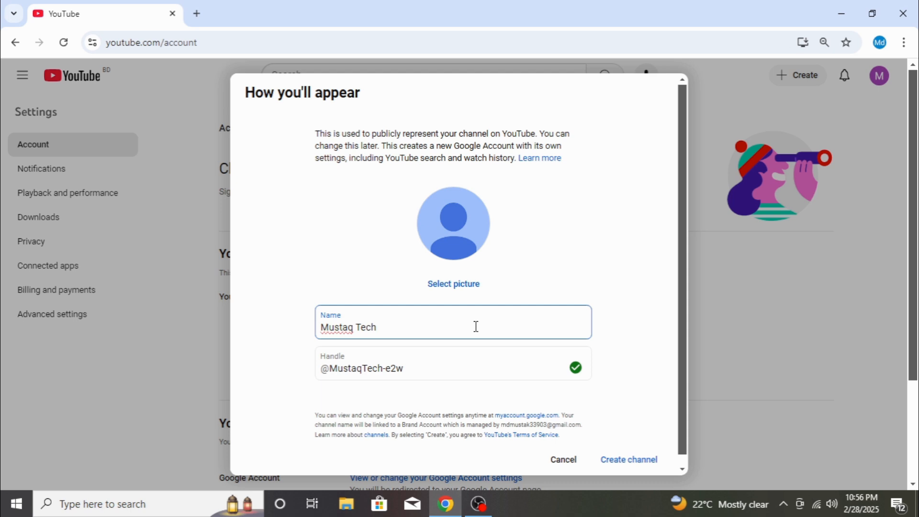
left_click(410, 368)
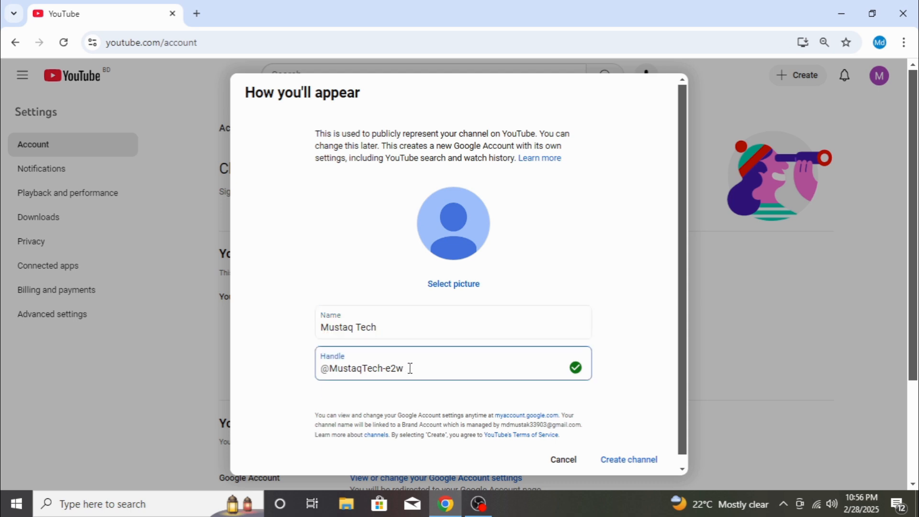
key("BackSpace")
key("BackSpace")
key("BackSpace")
key("BackSpace")
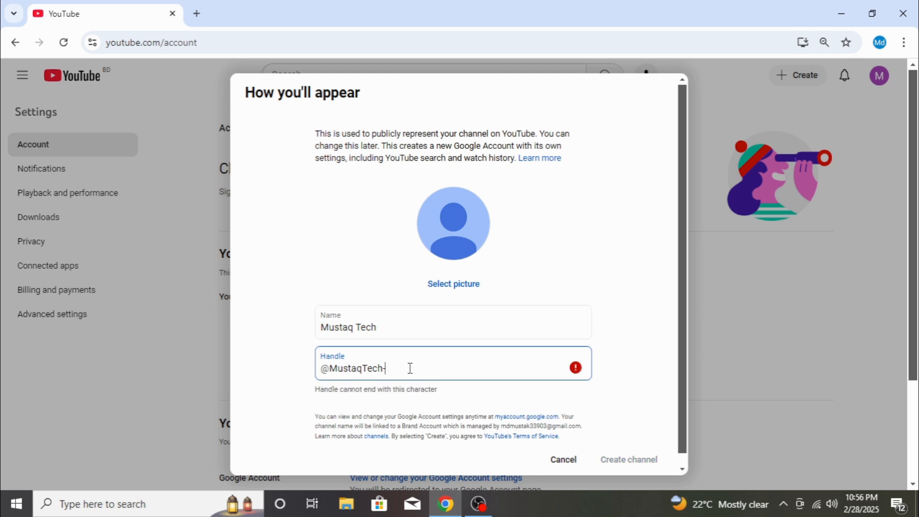
left_click(363, 369)
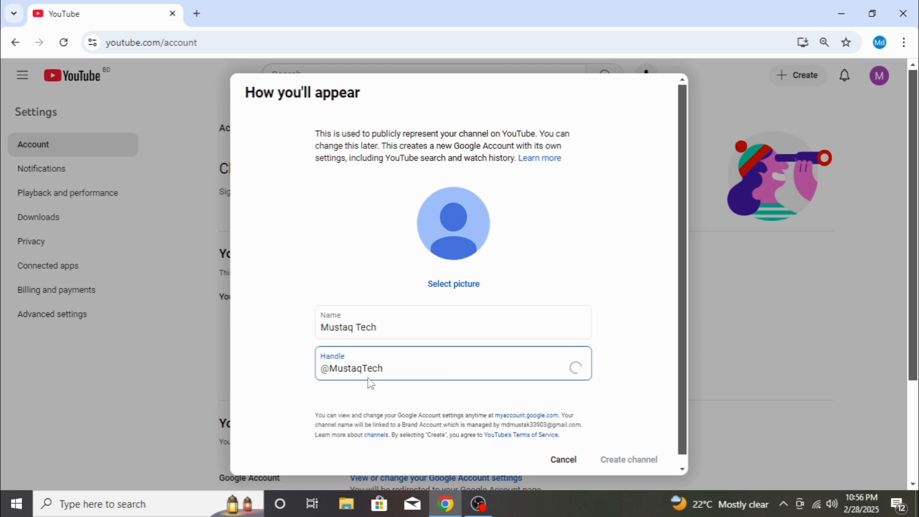
type("-")
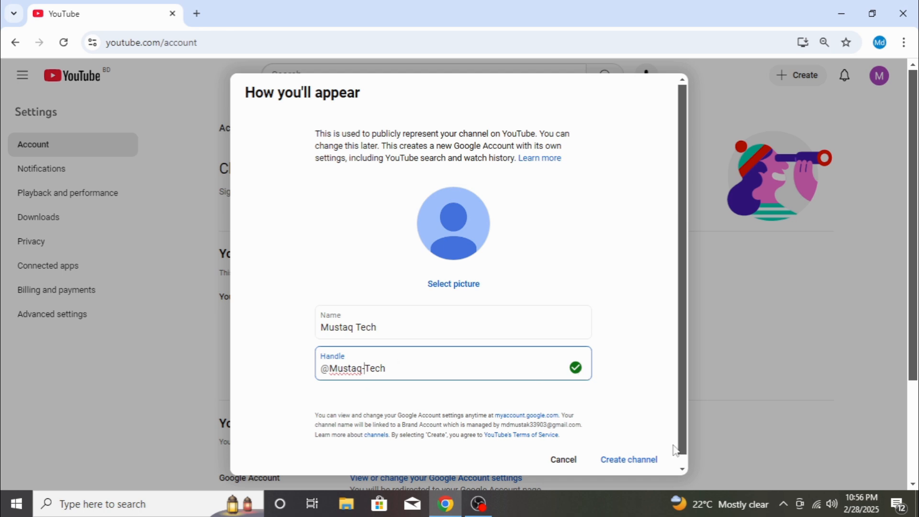
left_click(639, 467)
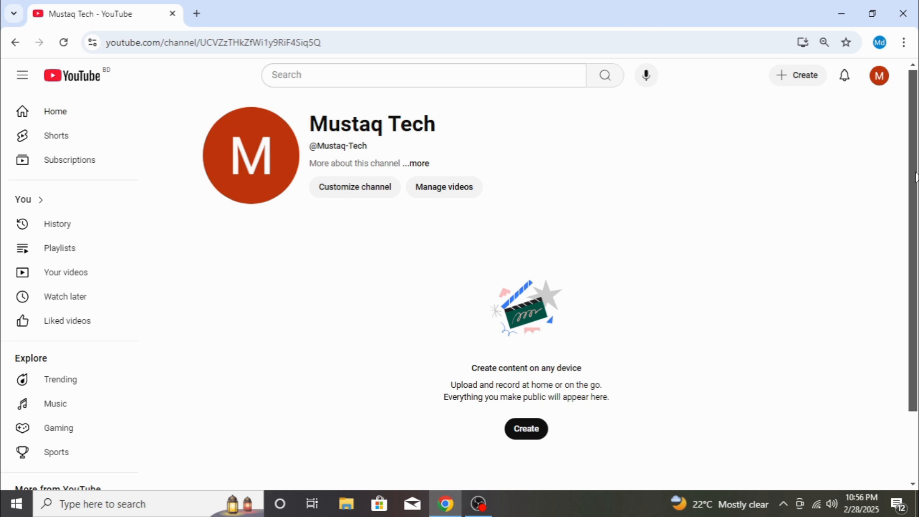
Step: Switch from the Mustaq Tech channel page to YouTube Studio through the account menu
left_click(883, 81)
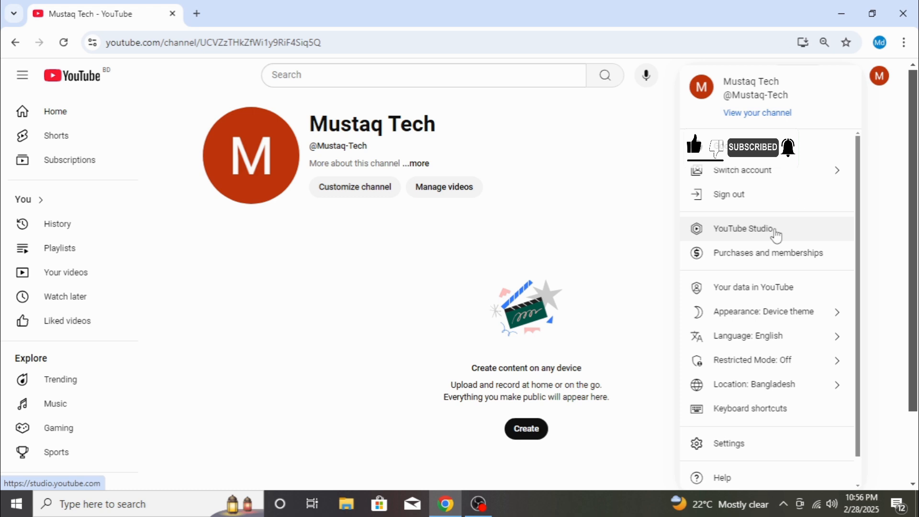
left_click(776, 232)
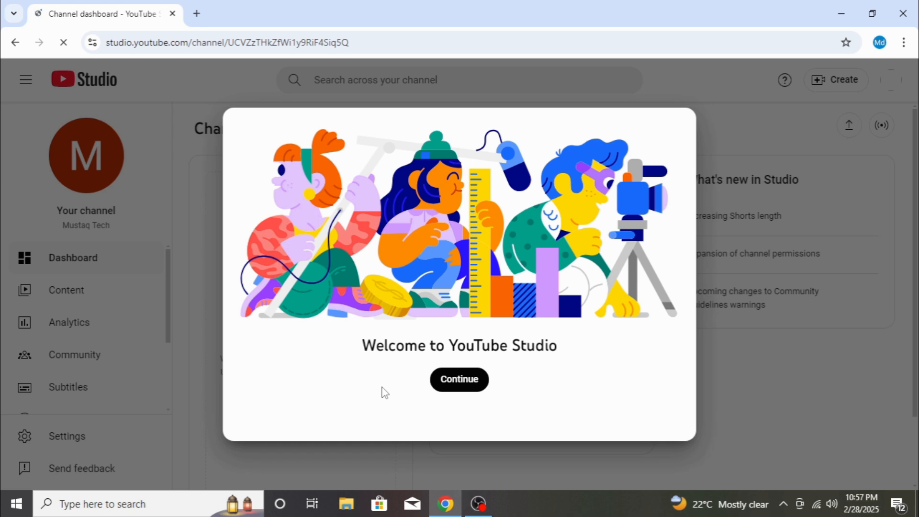
Step: Dismiss the Studio welcome message and open Settings from the left sidebar
left_click(476, 379)
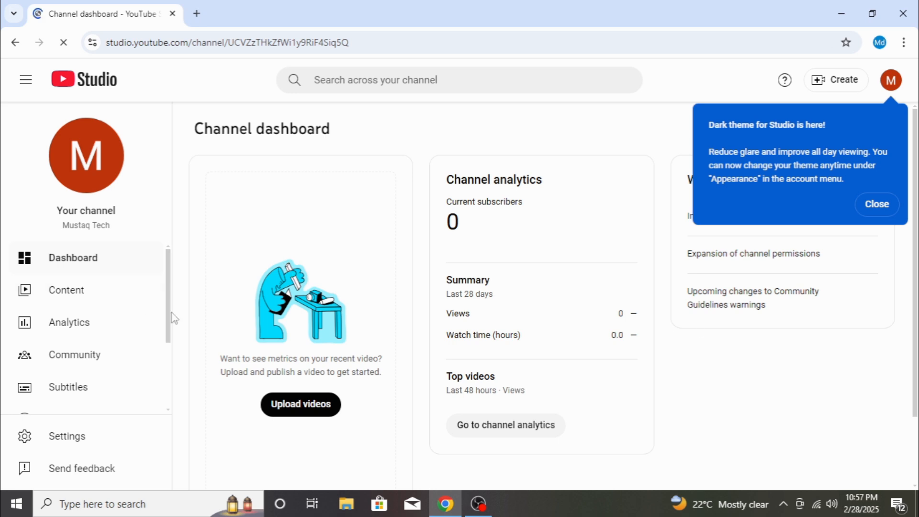
left_click_drag(171, 328, 170, 353)
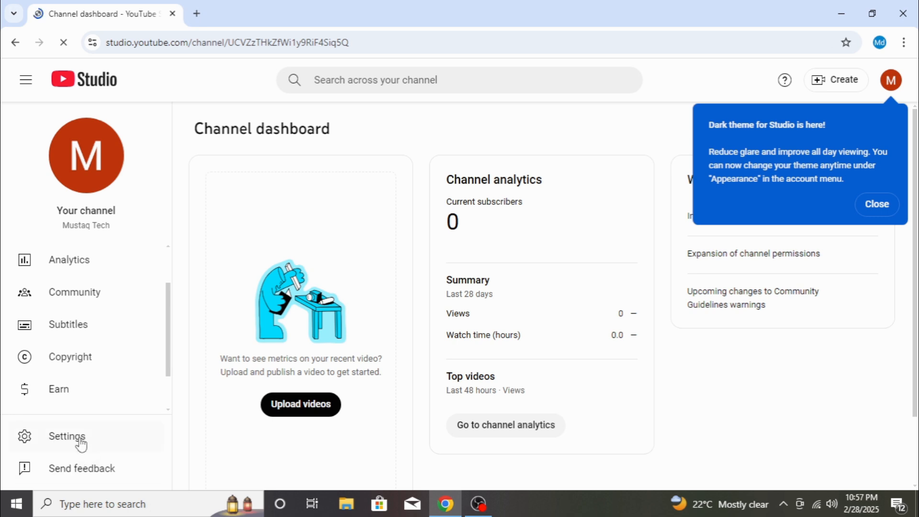
left_click(81, 443)
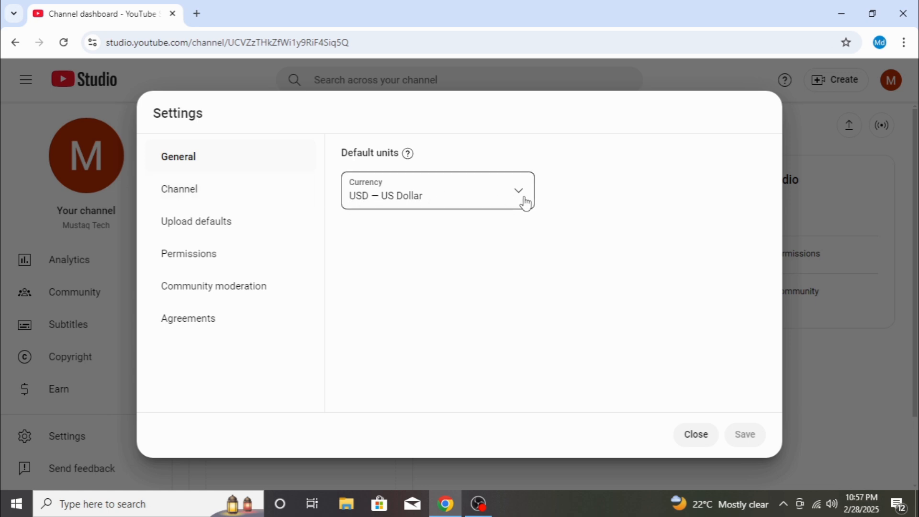
Step: Choose Bangladesh as country of residence in Channel settings, then minimize Chrome
left_click(181, 195)
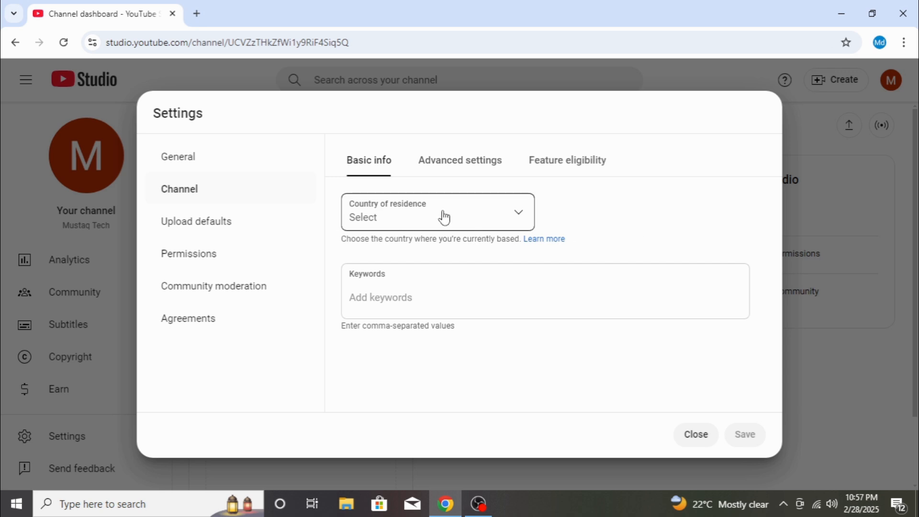
left_click(517, 214)
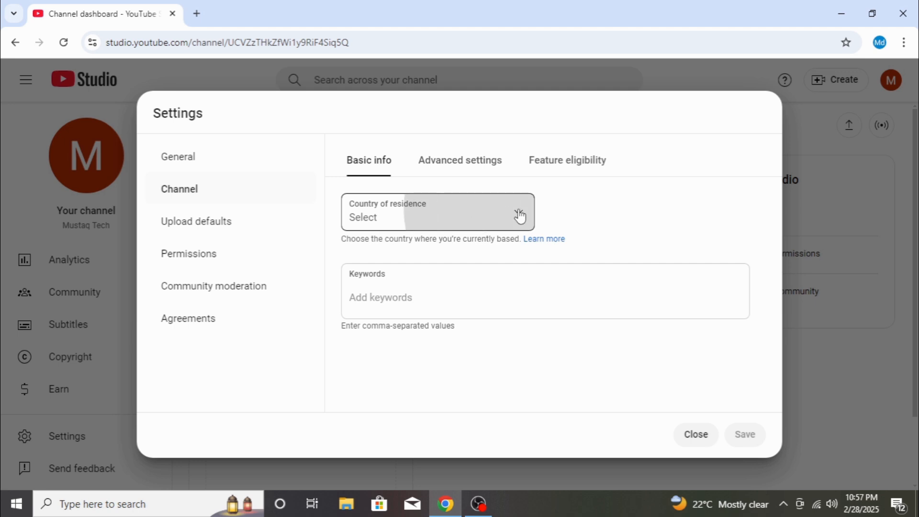
scroll(433, 315, "down", 4)
scroll(433, 317, "up", 4)
left_click(403, 366)
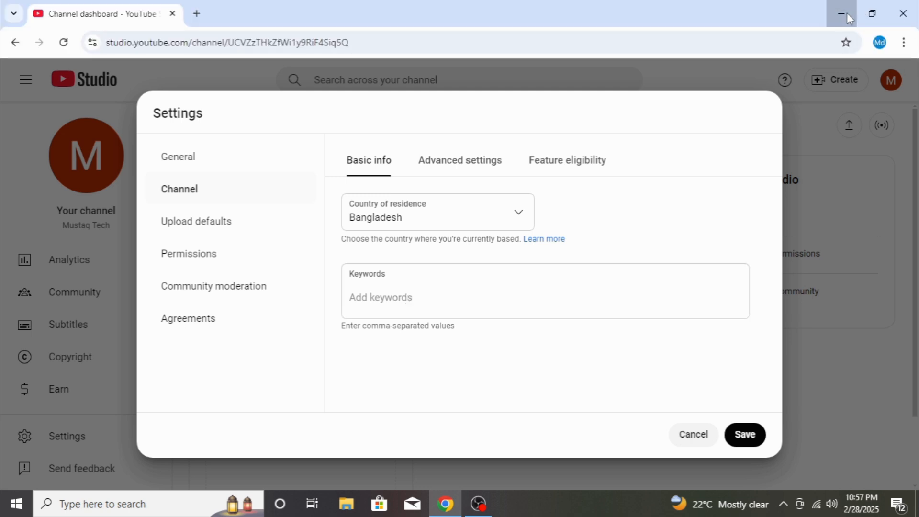
left_click(846, 12)
Step: Open the DES AND KEYWORD document in WordPad from the Mustaq Tech Channel folder
double_click(77, 22)
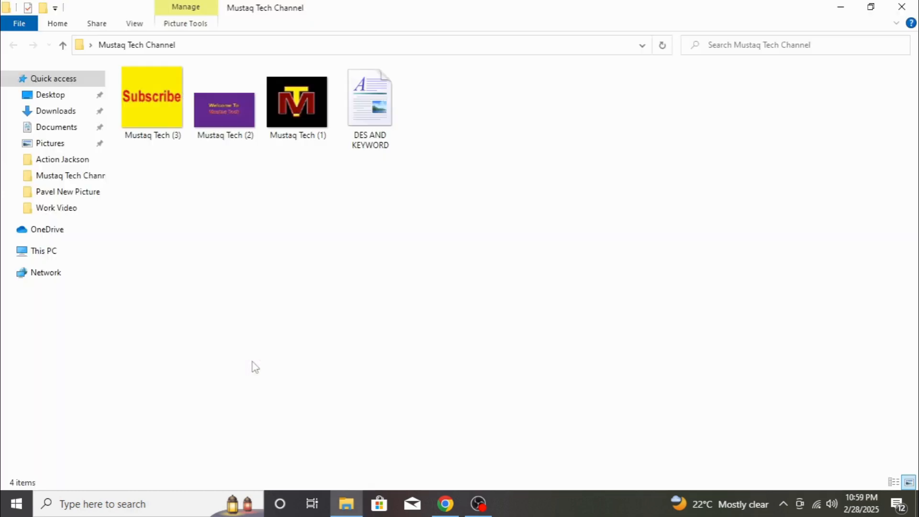
left_click(370, 114)
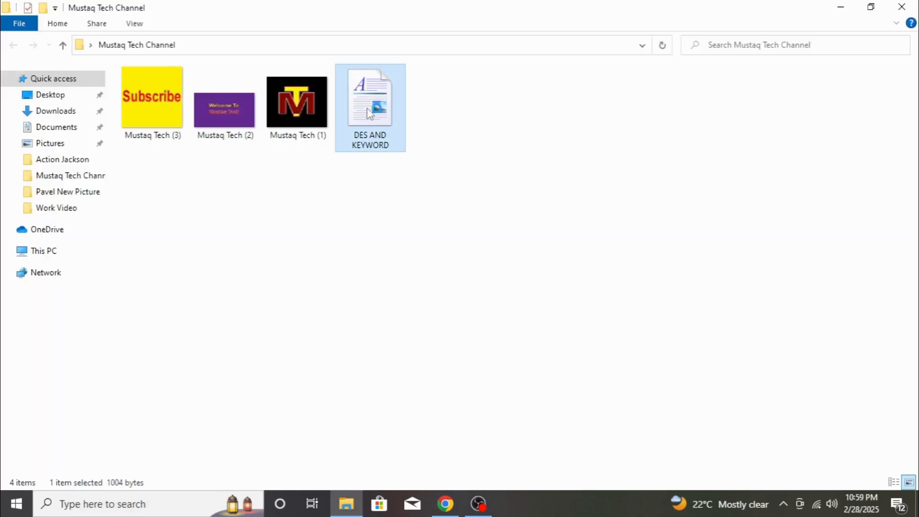
double_click(369, 114)
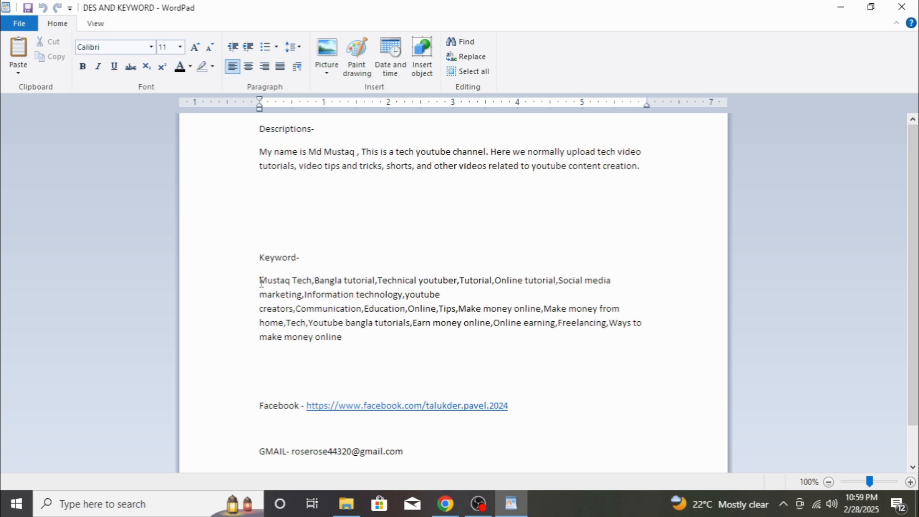
Step: Copy the comma-separated keyword paragraph in WordPad and return to Chrome
left_click_drag(261, 281, 342, 345)
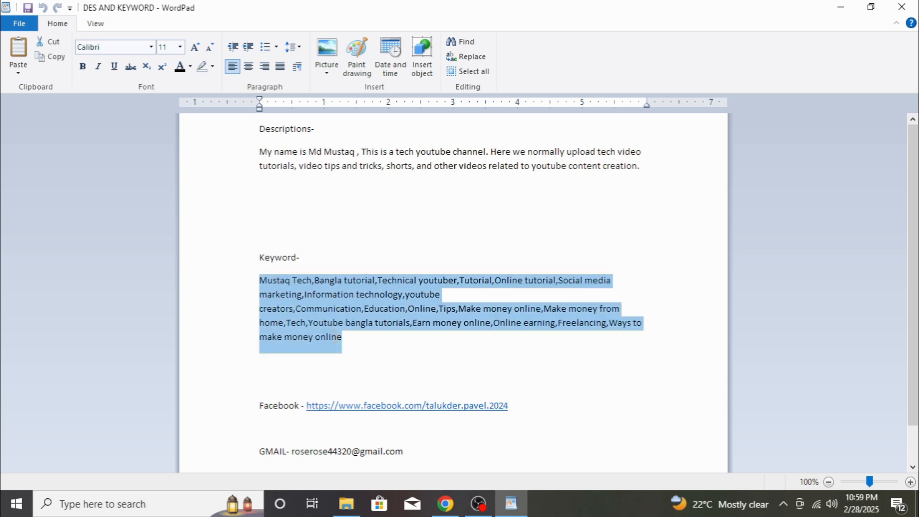
right_click(451, 286)
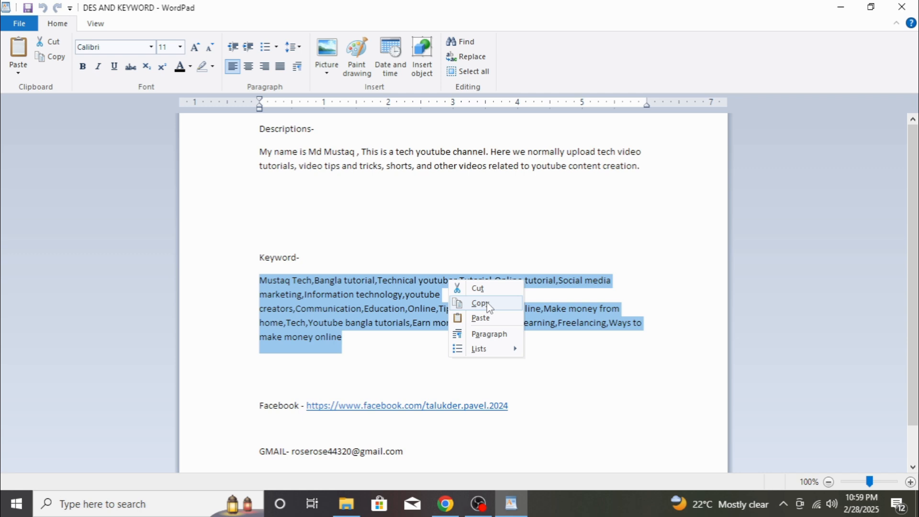
left_click(479, 303)
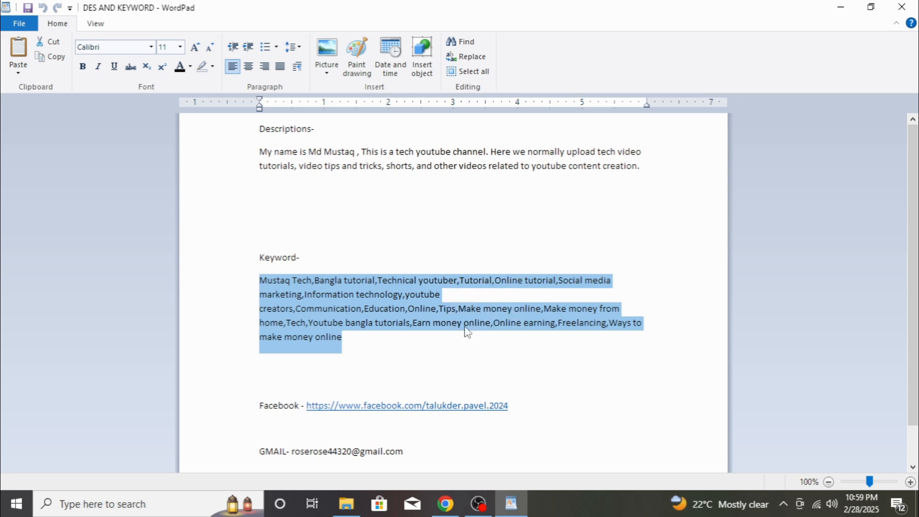
left_click(457, 504)
Step: Paste the copied keywords into the channel's Keywords field
right_click(418, 297)
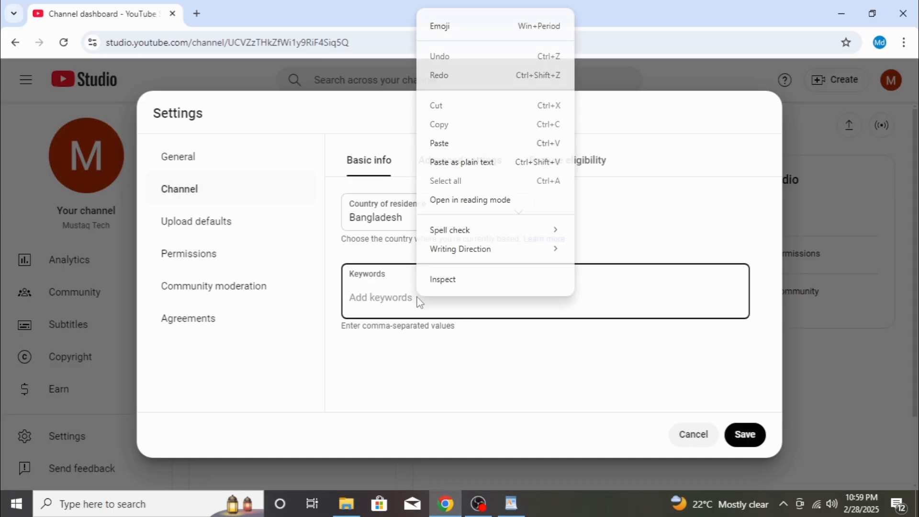
left_click(478, 144)
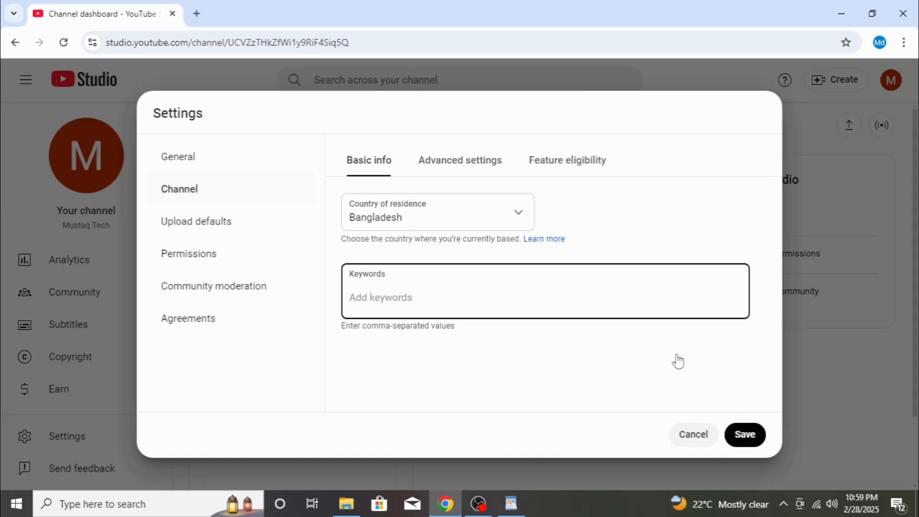
scroll(652, 338, "down", 3)
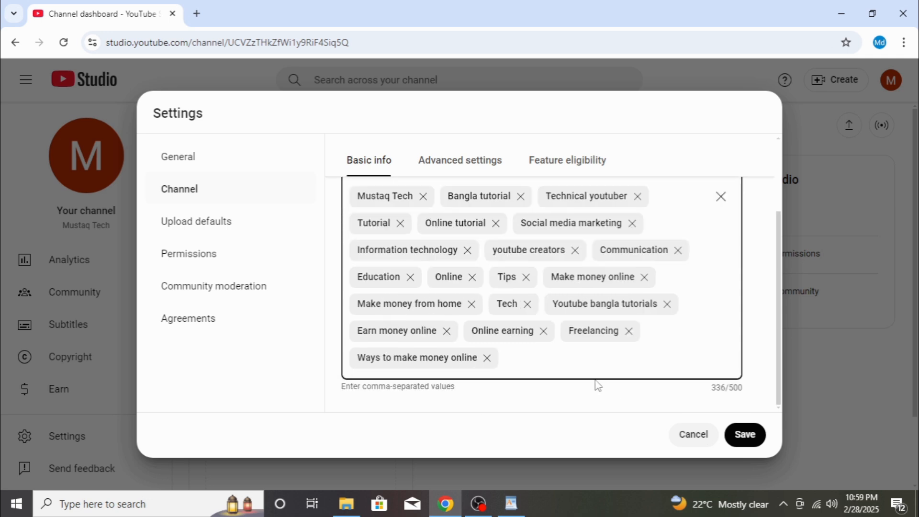
scroll(593, 364, "up", 3)
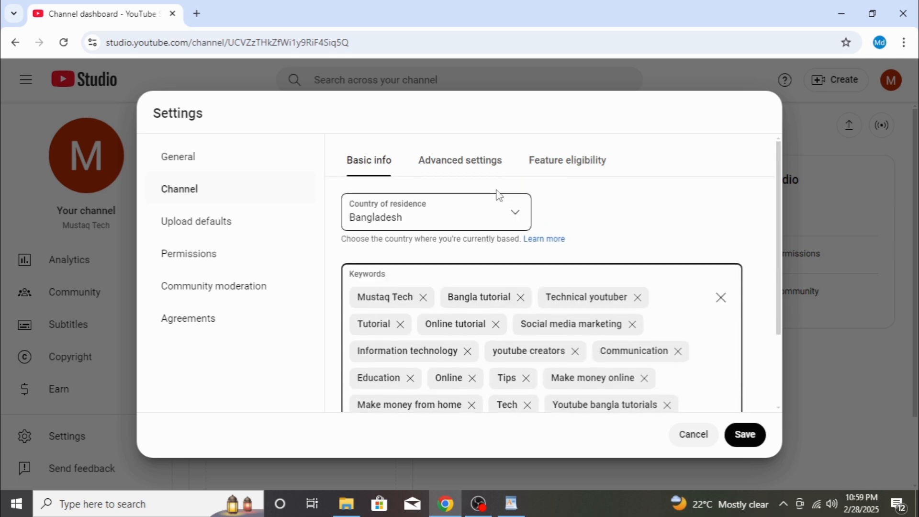
Step: In Advanced settings, choose 'No, set this channel as not made for kids' and review the remaining options
left_click(487, 164)
scroll(488, 280, "down", 2)
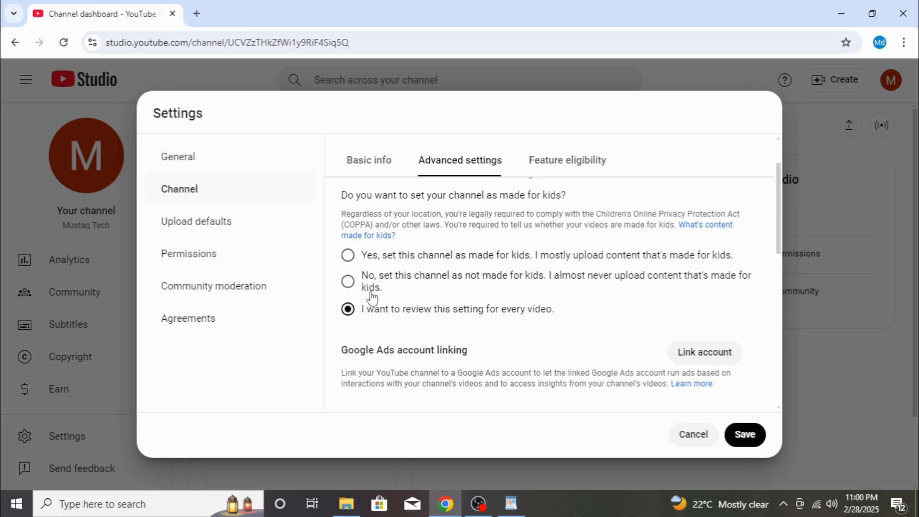
left_click(347, 283)
scroll(566, 322, "down", 1)
scroll(498, 340, "down", 2)
scroll(496, 338, "up", 3)
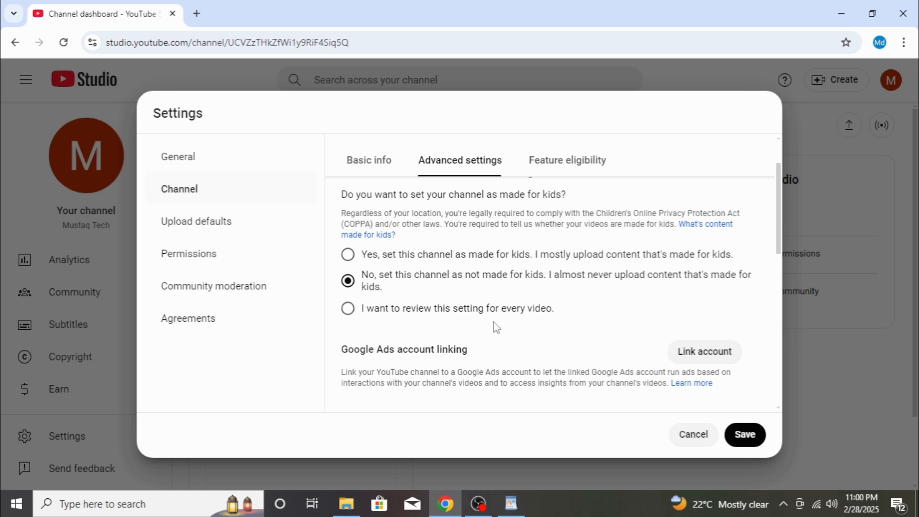
scroll(500, 328, "down", 6)
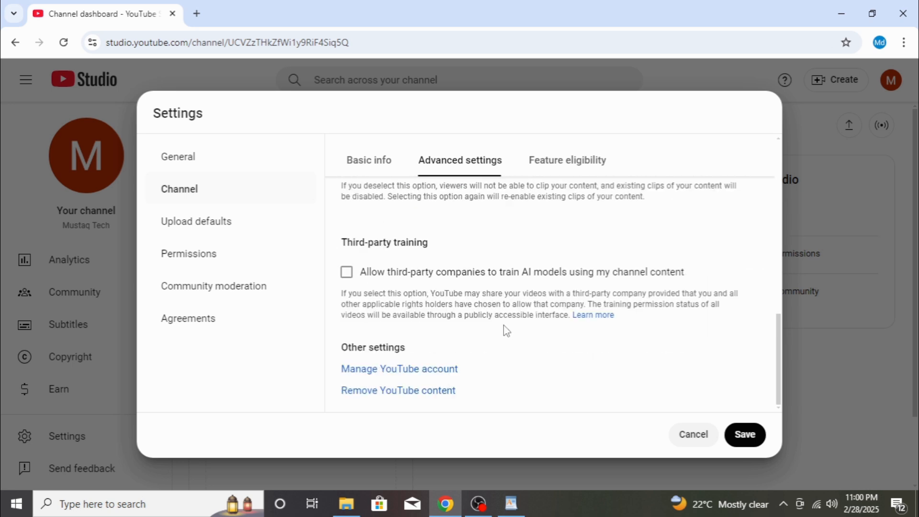
scroll(495, 357, "up", 4)
scroll(497, 357, "up", 5)
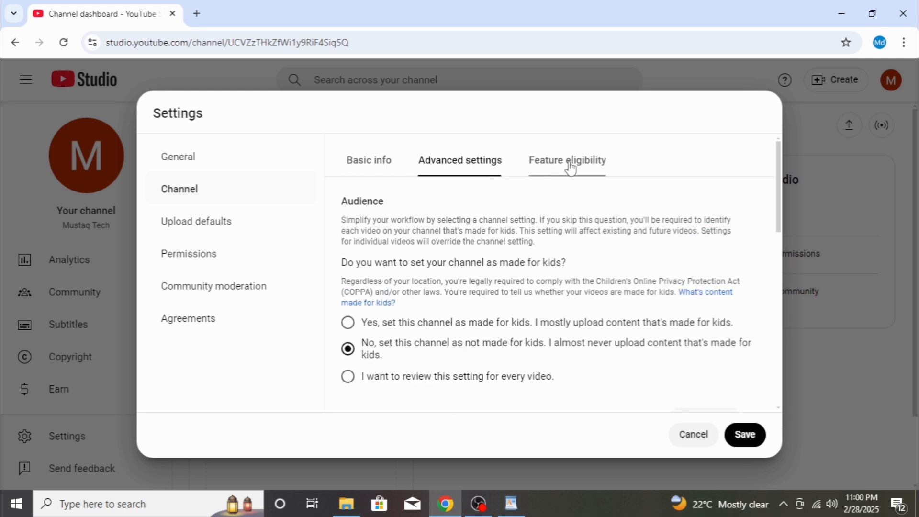
Step: Under Feature eligibility, expand Intermediate features and start Verify phone number
left_click(591, 162)
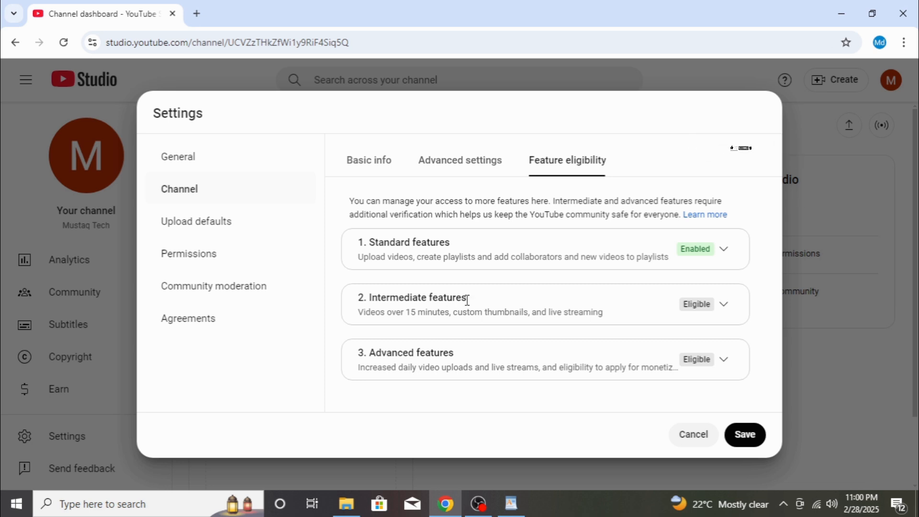
left_click(725, 306)
scroll(710, 342, "down", 3)
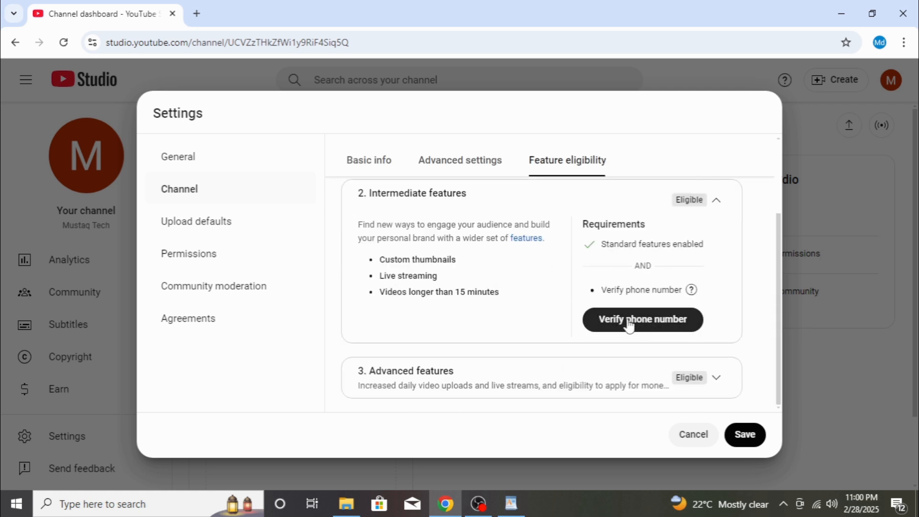
left_click(667, 324)
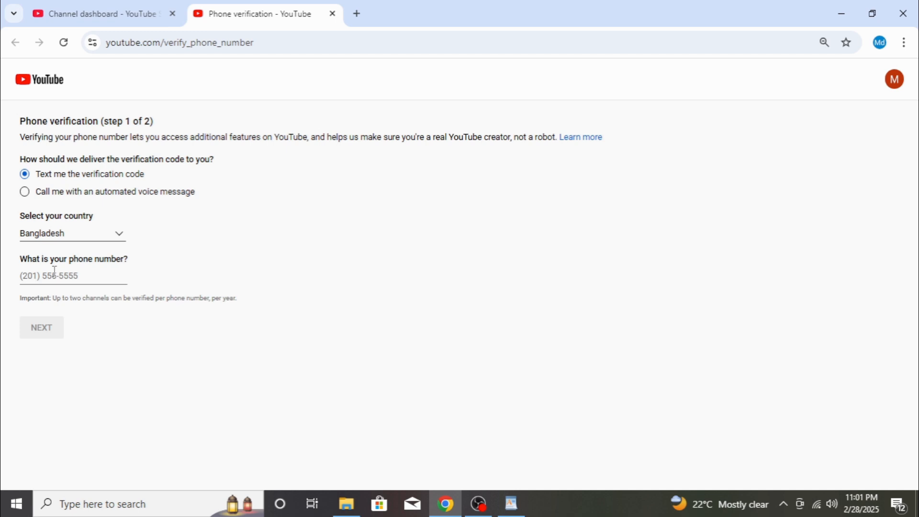
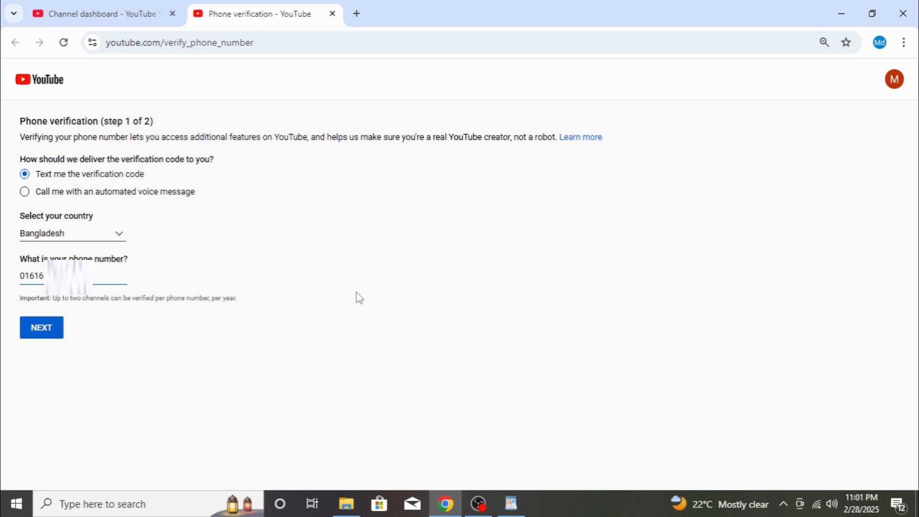
Step: Enter the channel's phone number, then submit the 6-digit verification code received by text
left_click(55, 330)
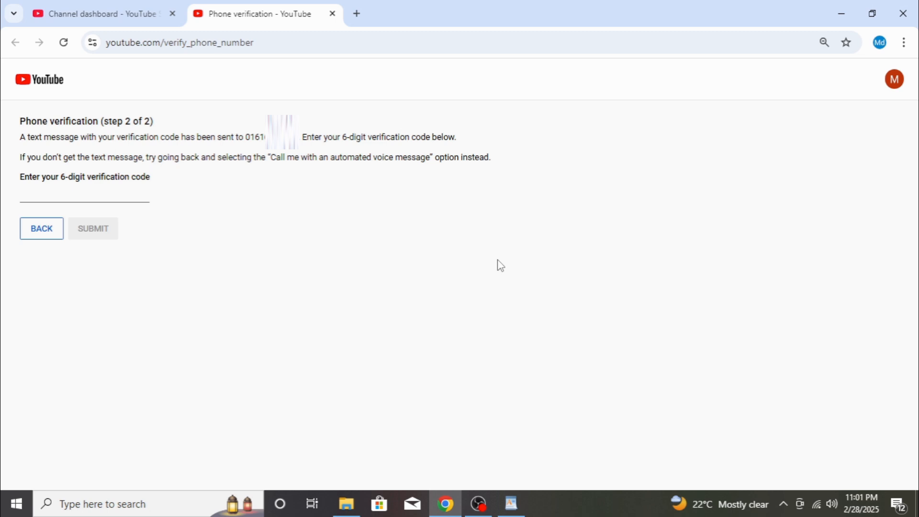
left_click(87, 195)
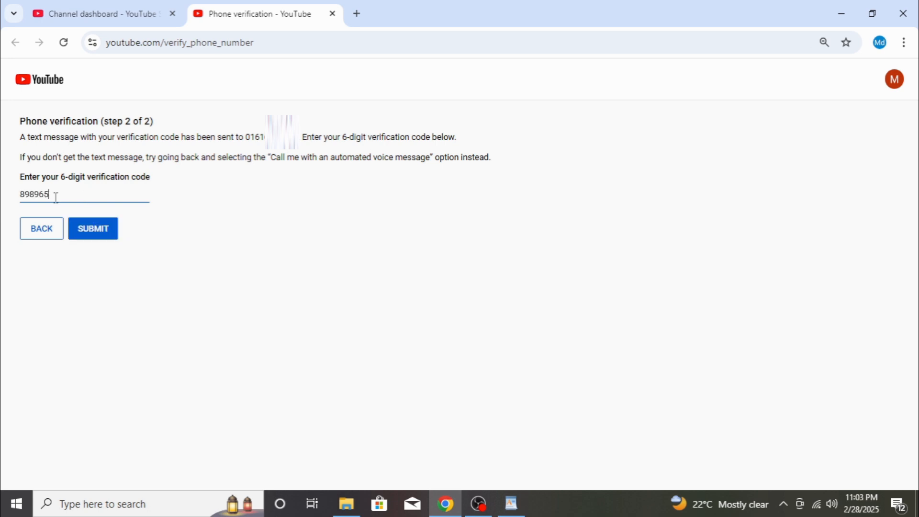
left_click(102, 235)
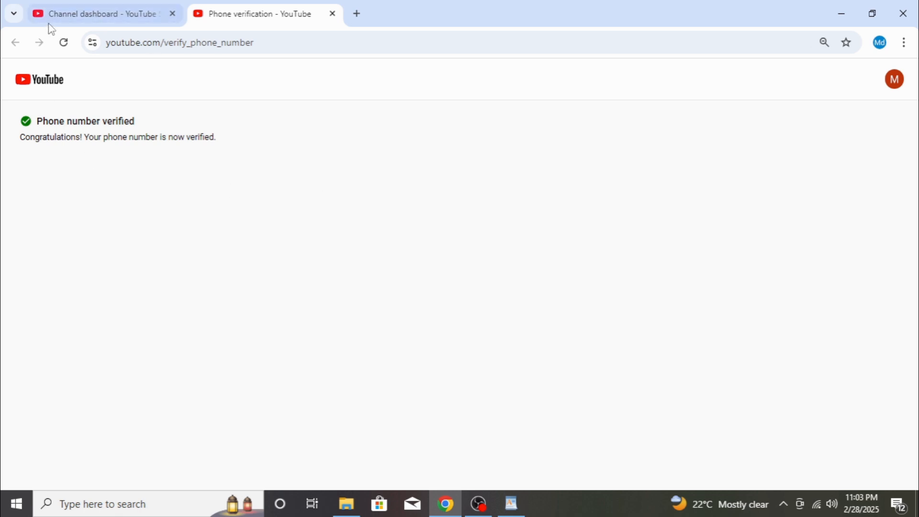
Step: Recheck Feature eligibility and review the Advanced features requirements, then return to Basic info
left_click(112, 5)
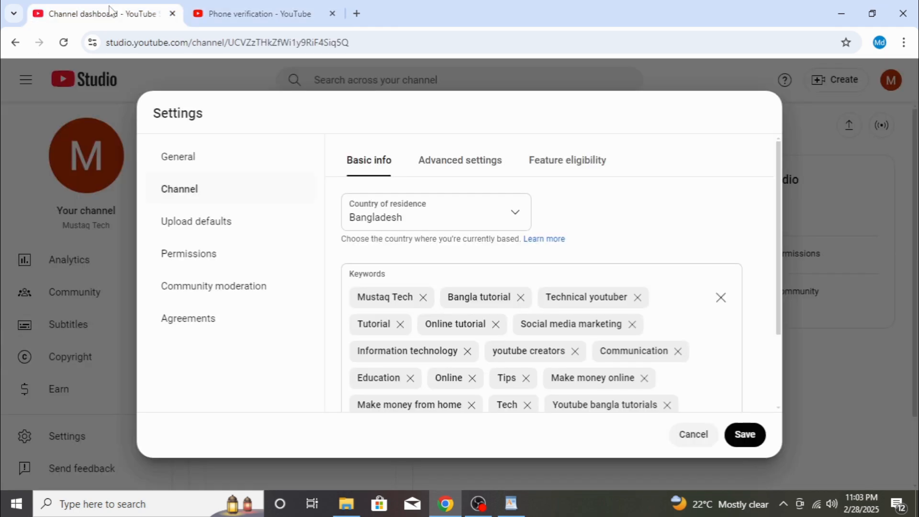
left_click(555, 165)
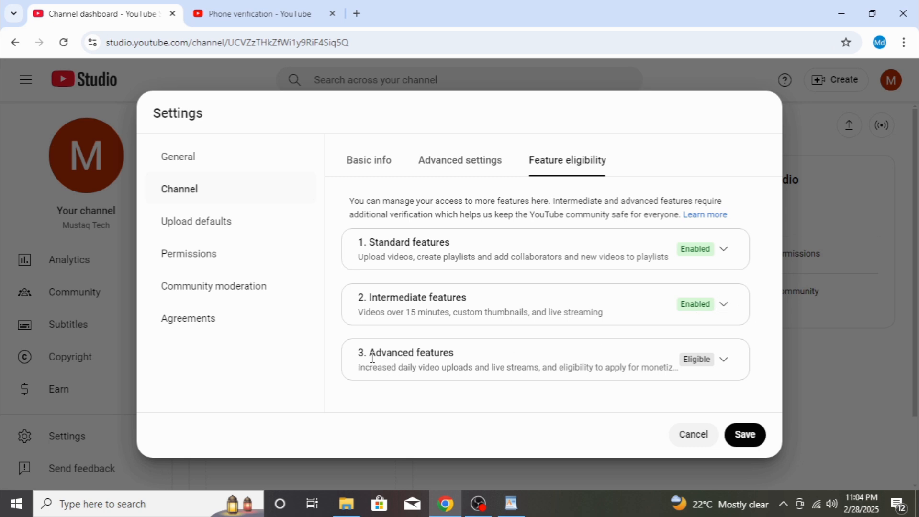
left_click(723, 359)
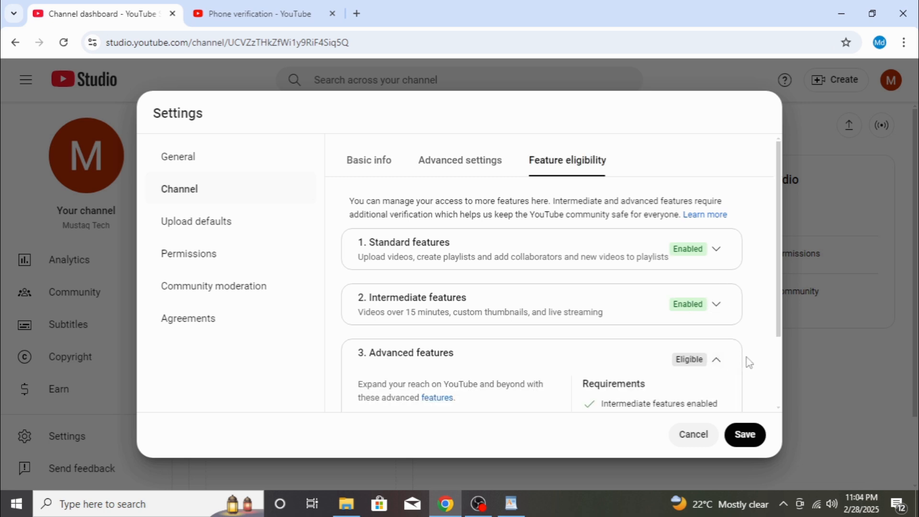
scroll(742, 359, "down", 2)
scroll(691, 376, "down", 2)
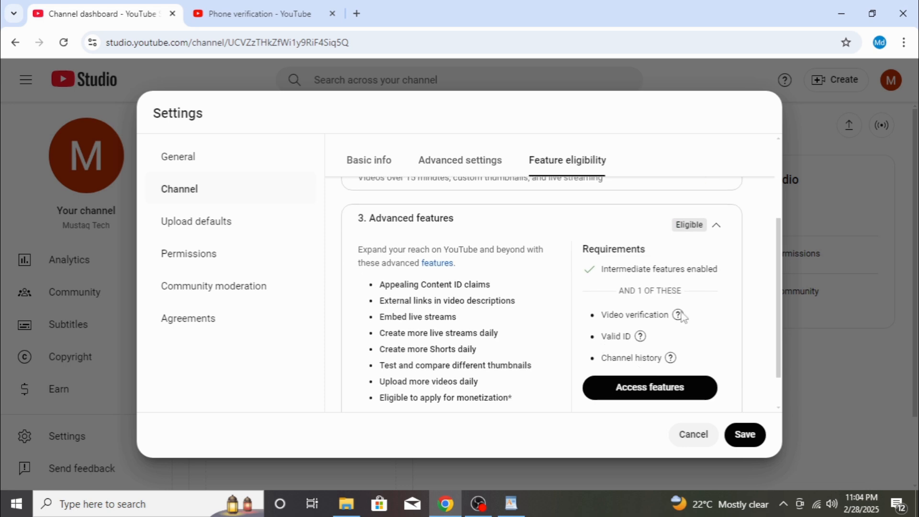
mouse_move(609, 332)
left_click(362, 163)
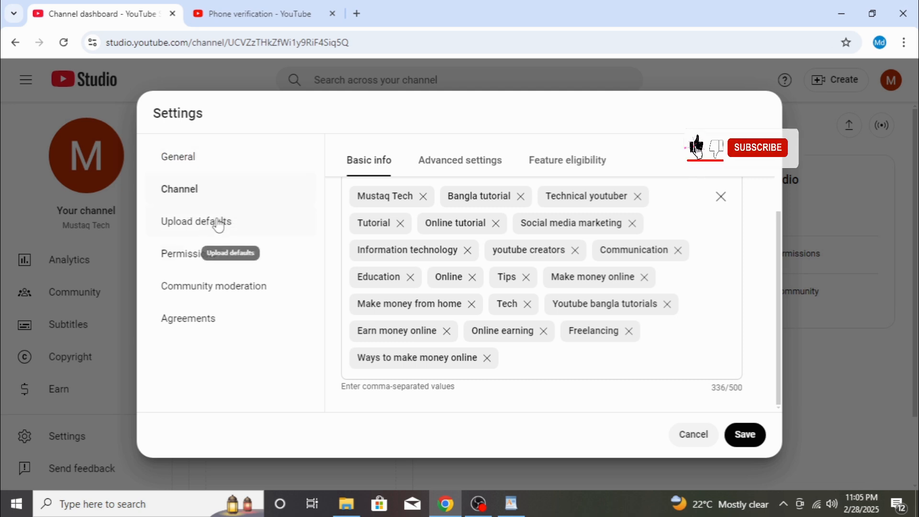
Step: In Upload defaults' advanced settings, set video language Bangla and title/description language English
left_click(219, 222)
scroll(508, 278, "down", 3)
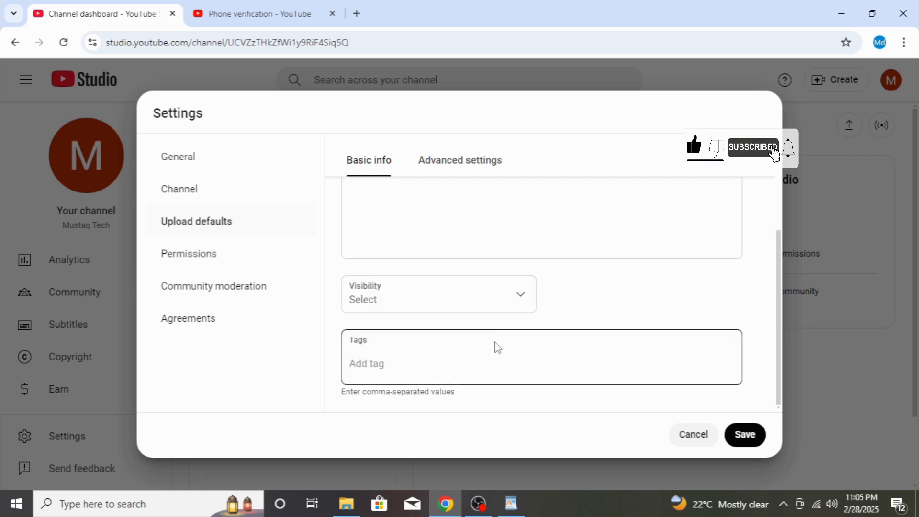
left_click(453, 163)
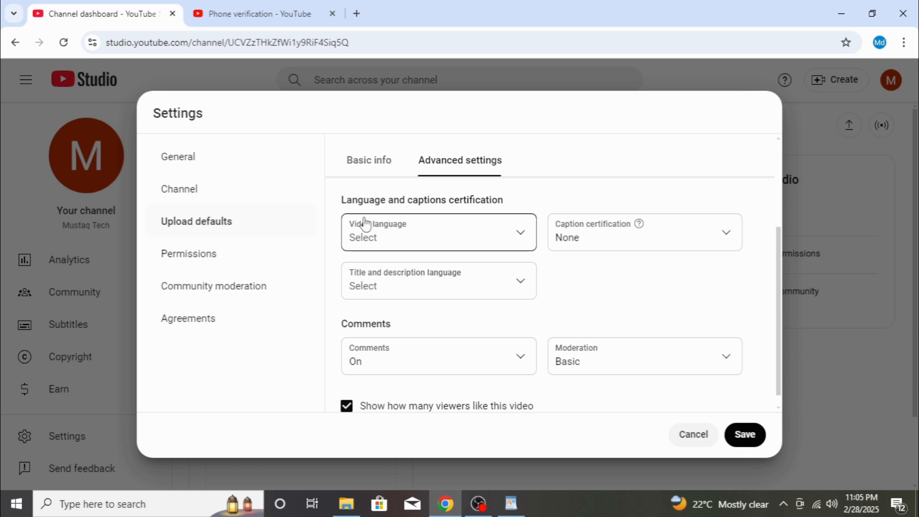
left_click(522, 235)
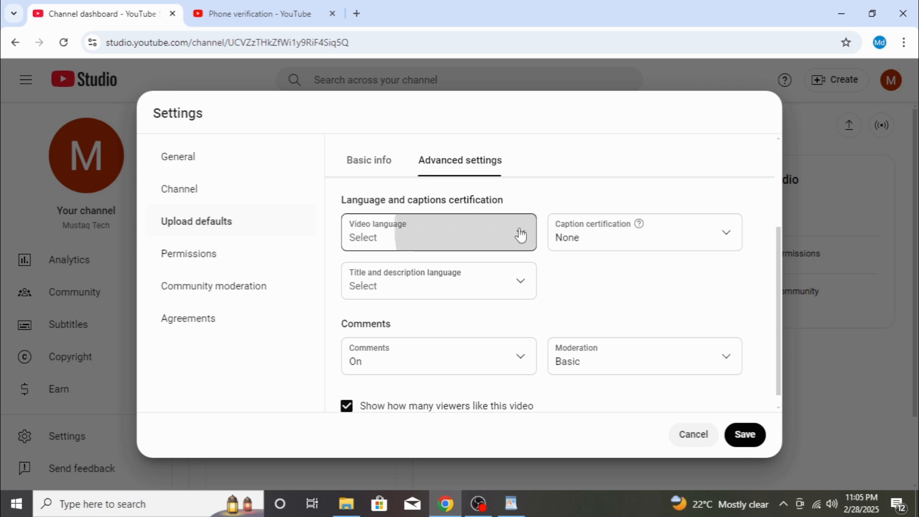
scroll(481, 421, "down", 3)
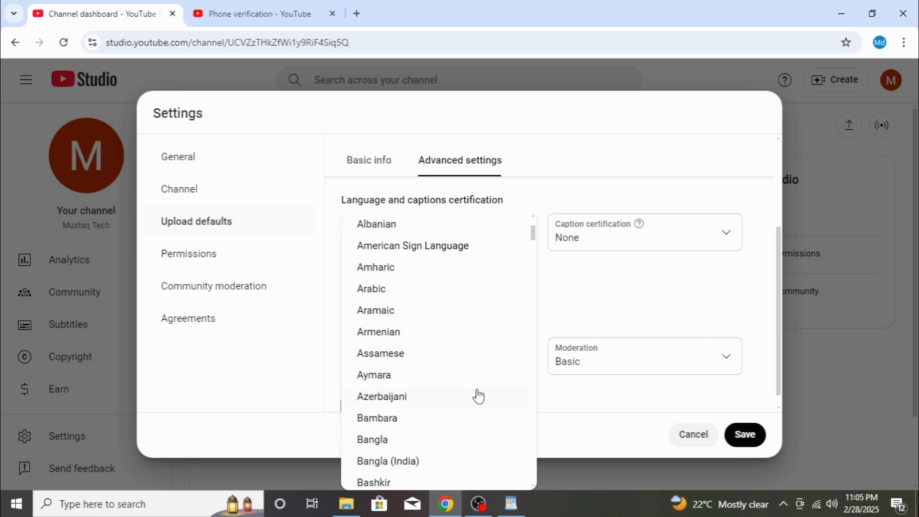
left_click(435, 437)
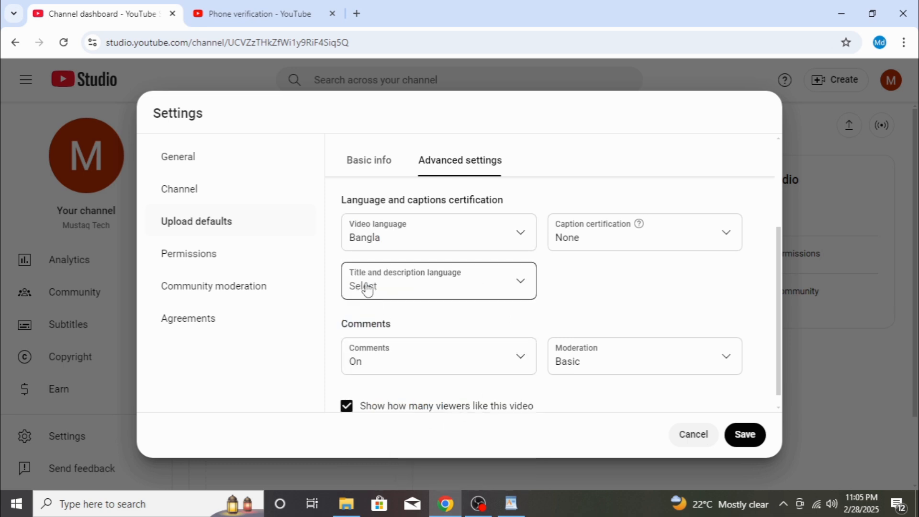
left_click(522, 285)
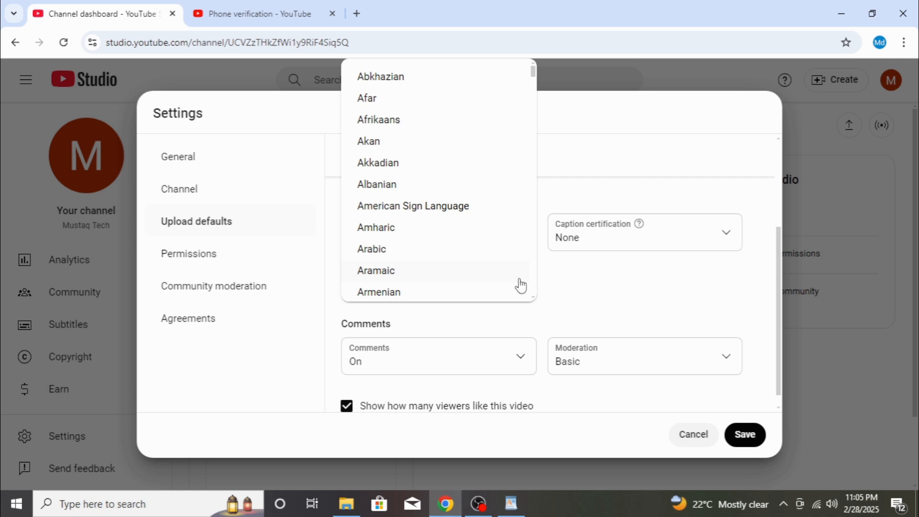
scroll(492, 240, "down", 3)
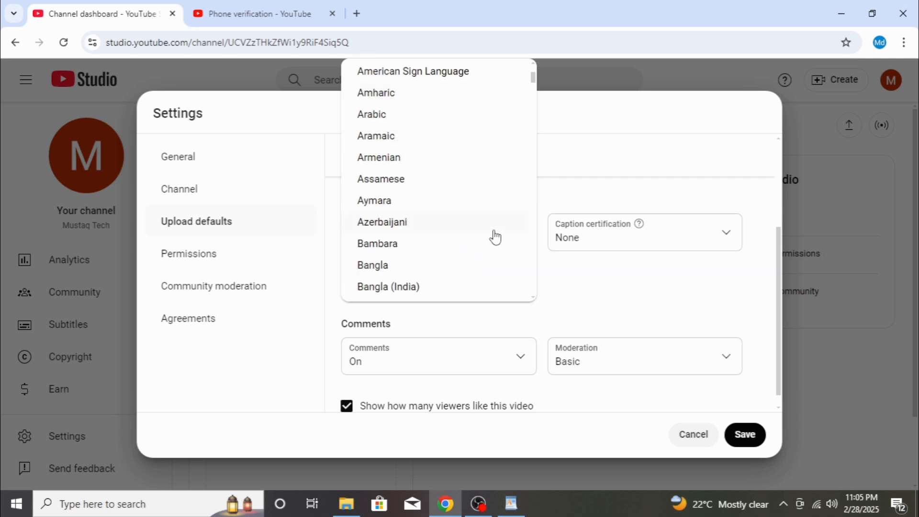
scroll(410, 235, "down", 8)
scroll(415, 235, "down", 6)
left_click(393, 279)
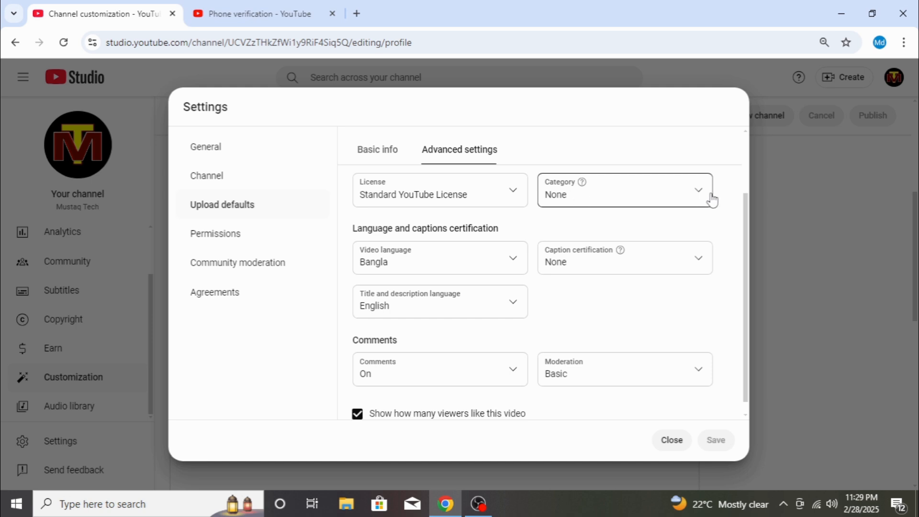
Step: Choose Science & Technology from the Category list for new uploads
left_click(699, 191)
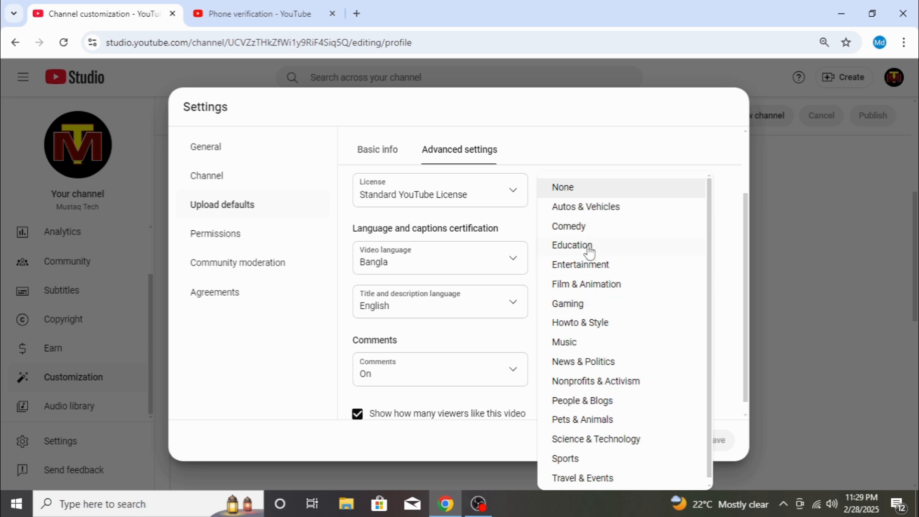
left_click(621, 440)
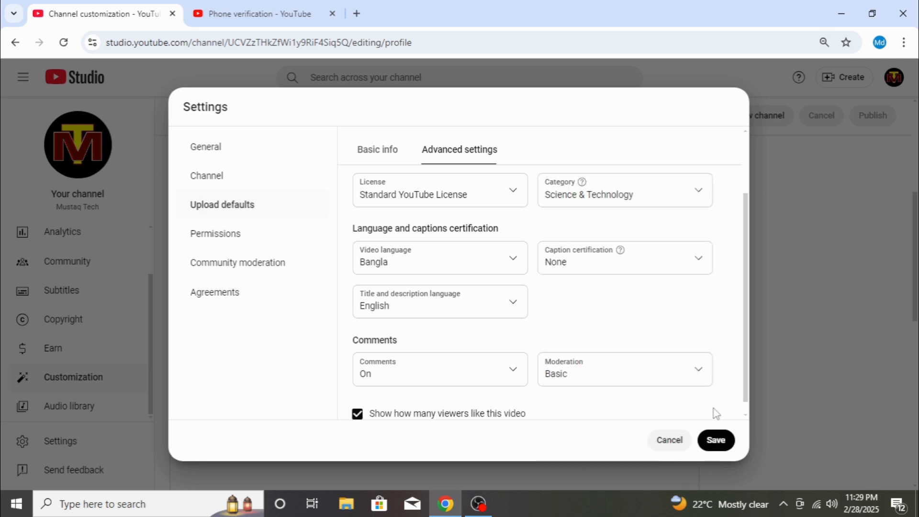
scroll(700, 364, "down", 1)
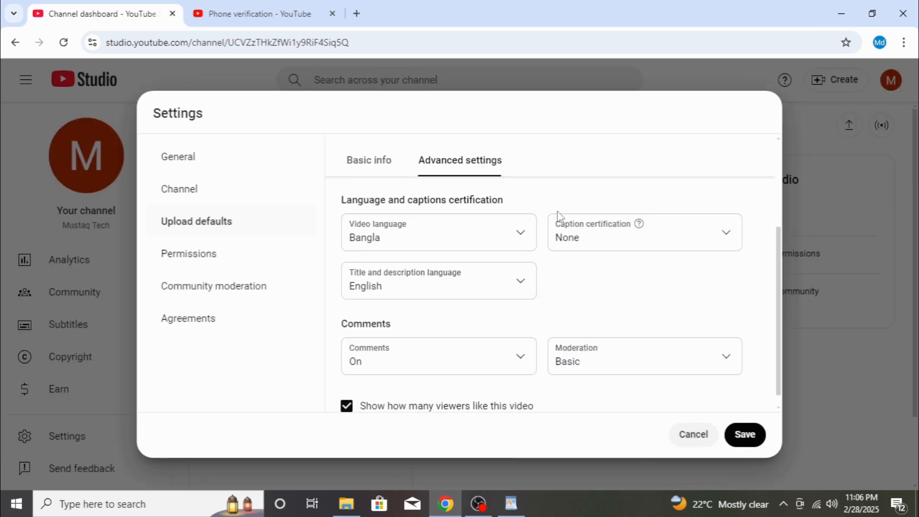
Step: Review Permissions, Community moderation, Agreements, General and Channel pages, then save and close Settings
scroll(743, 337, "down", 1)
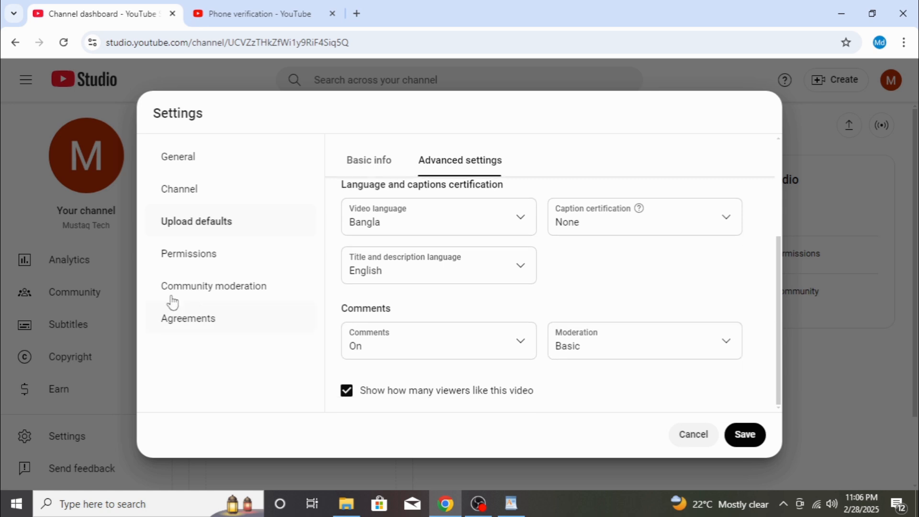
left_click(202, 262)
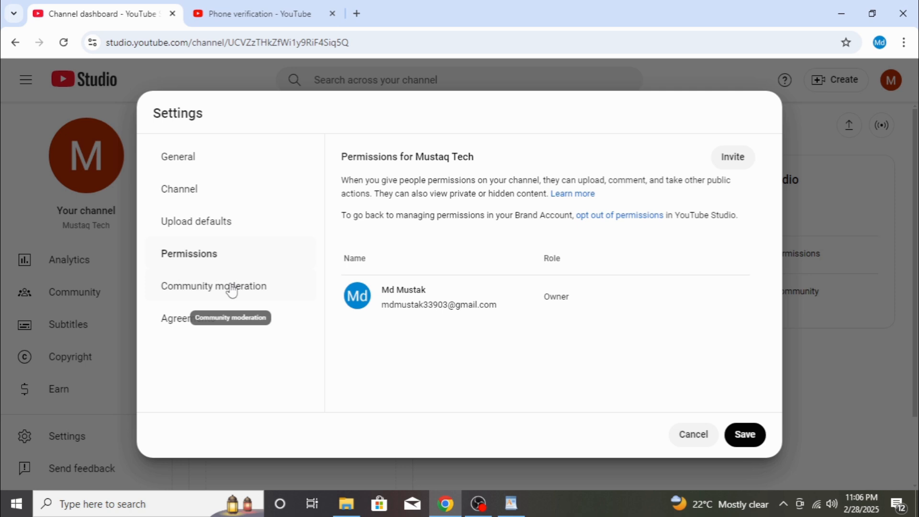
left_click(232, 289)
scroll(407, 311, "down", 5)
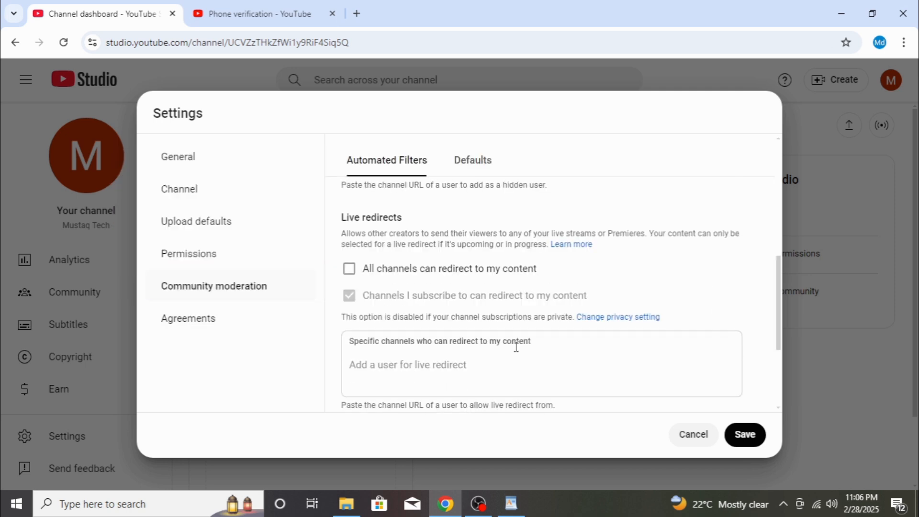
left_click(207, 329)
left_click(215, 163)
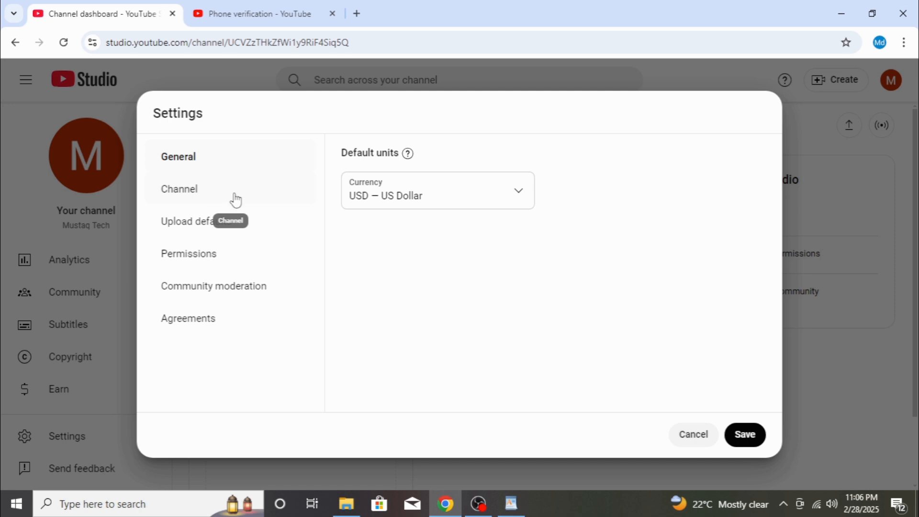
left_click(211, 197)
left_click(745, 445)
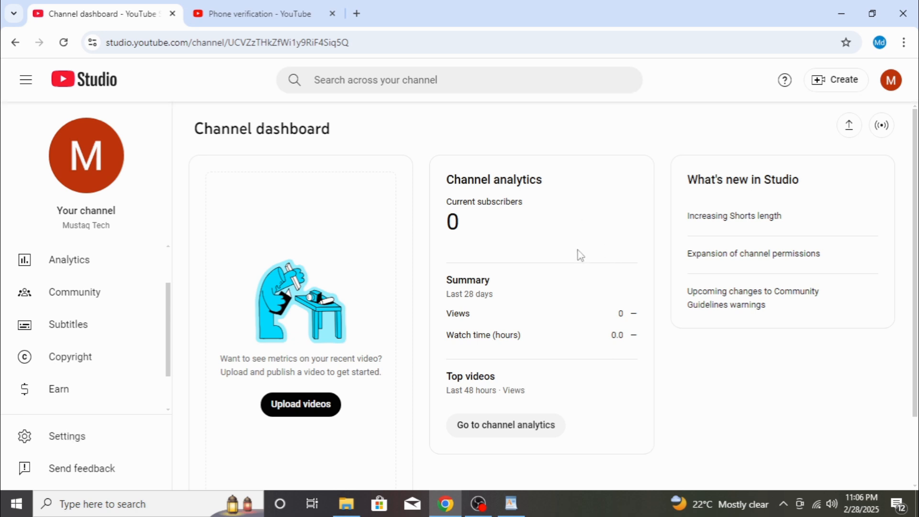
Step: Open Customization, note the 2048 x 1152 recommended banner size, and start a banner upload
scroll(86, 353, "down", 2)
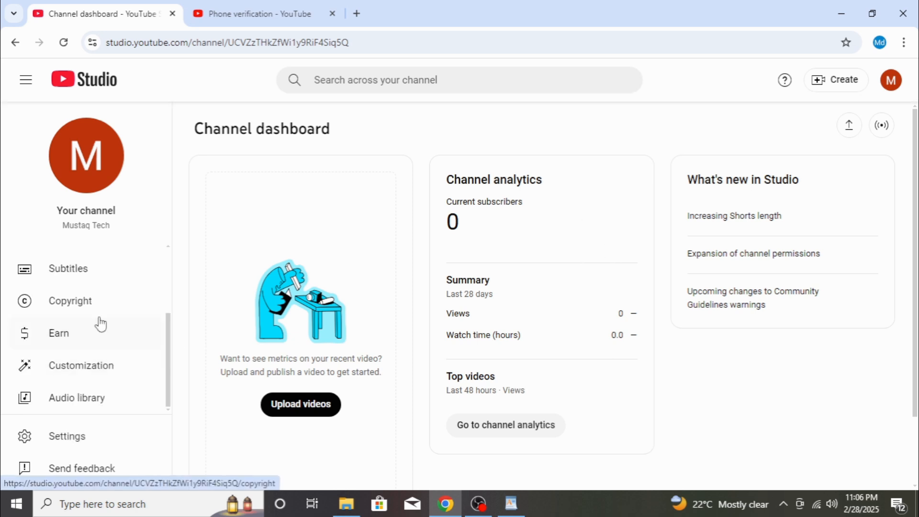
left_click(110, 367)
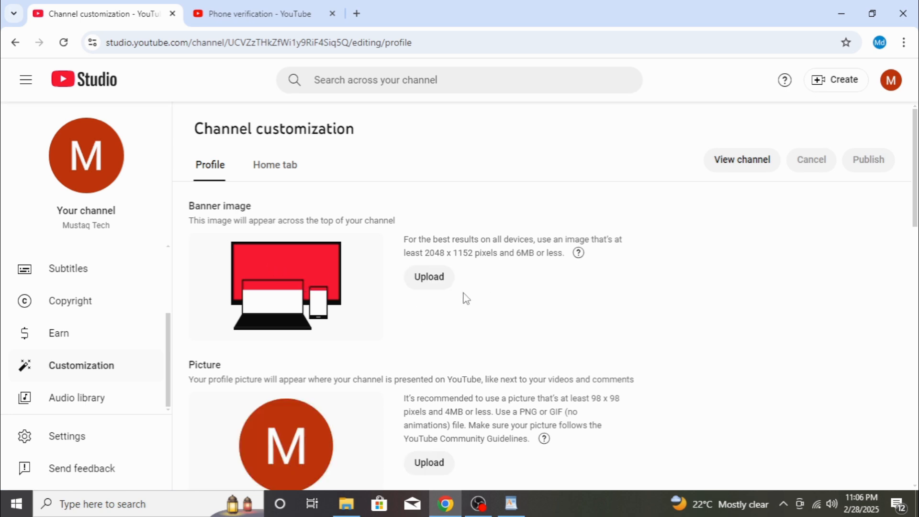
left_click_drag(426, 252, 478, 253)
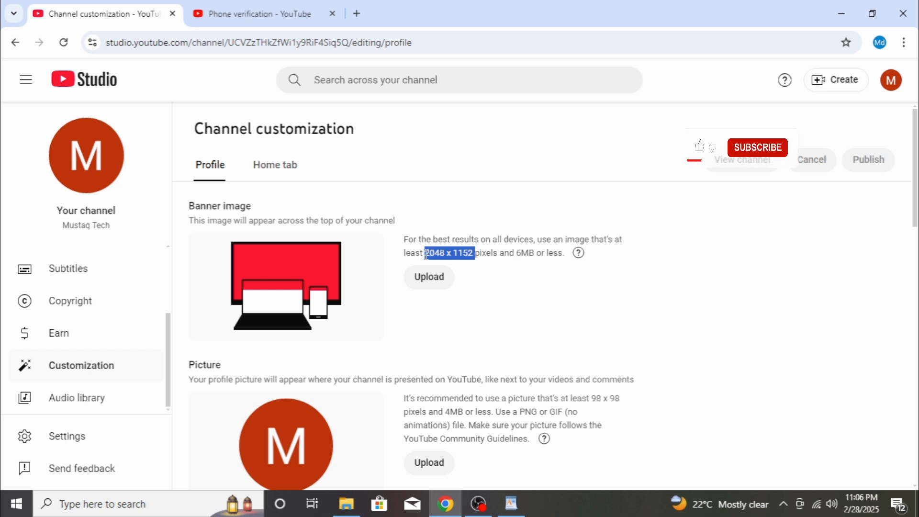
left_click(562, 303)
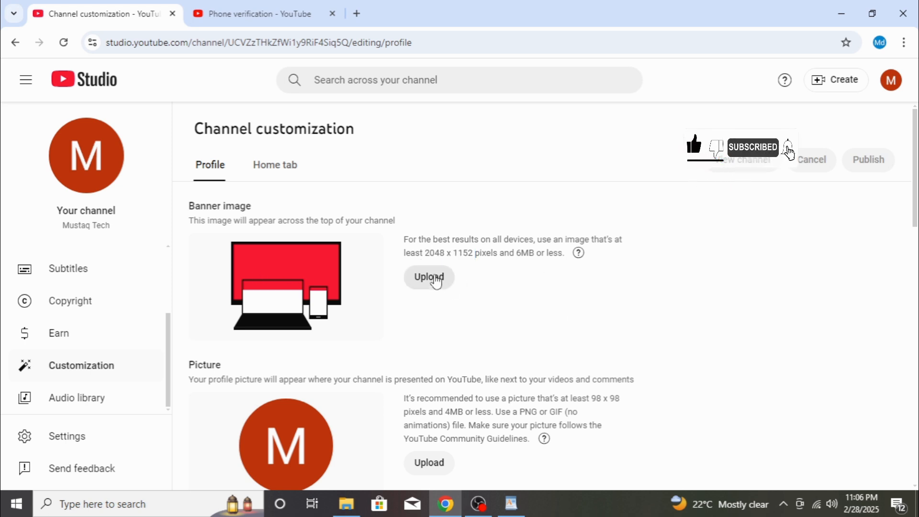
left_click(435, 282)
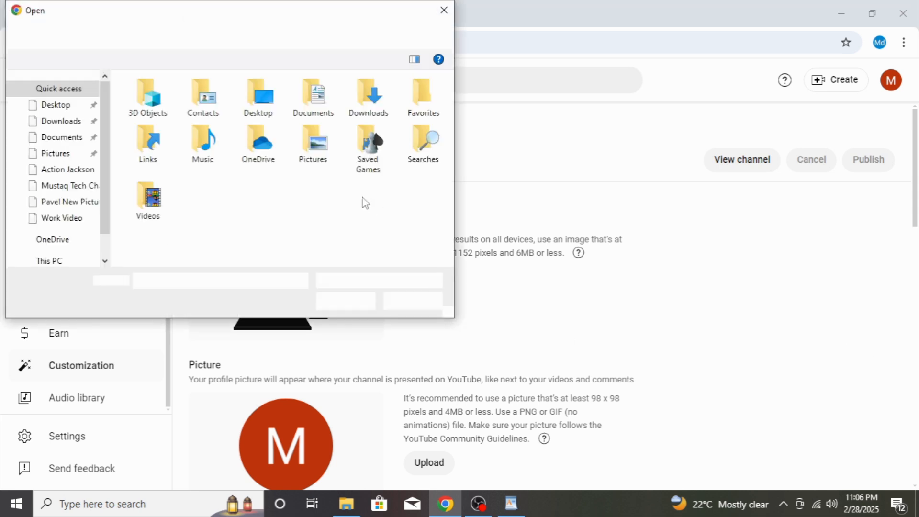
Step: Load 'Mustaq Tech (2)' from Desktop > Mustaq Tech Channel as banner, enlarge the crop, accept
left_click(68, 110)
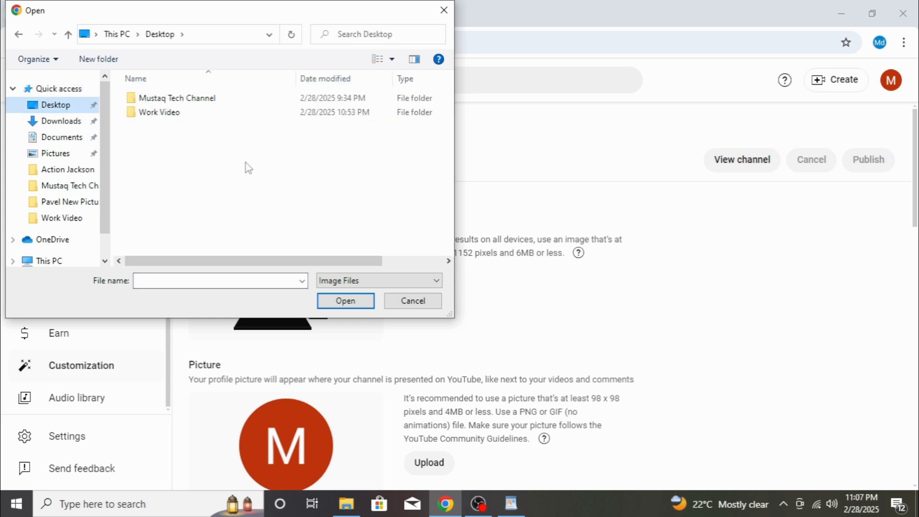
double_click(209, 103)
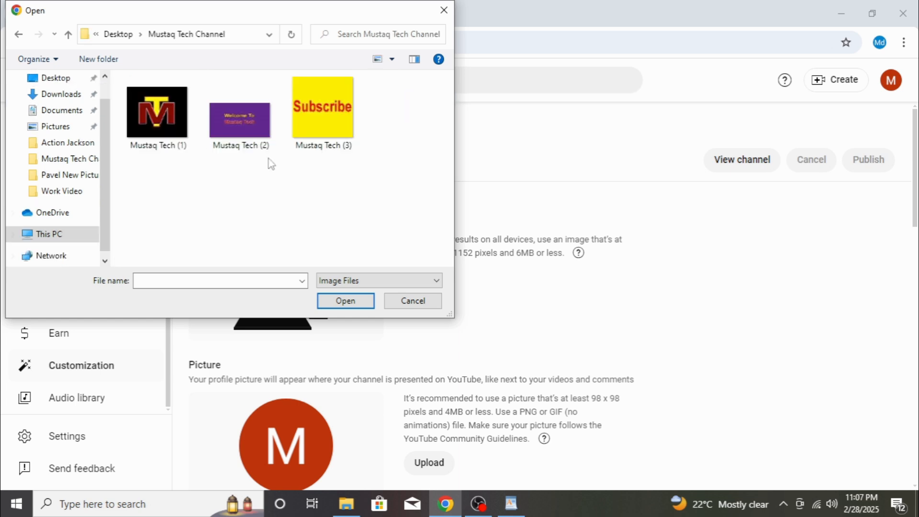
left_click(240, 120)
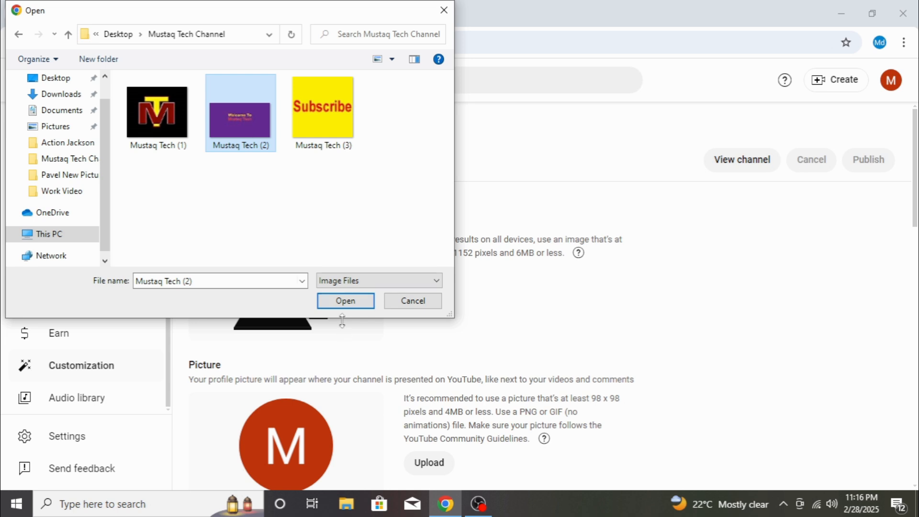
left_click(348, 303)
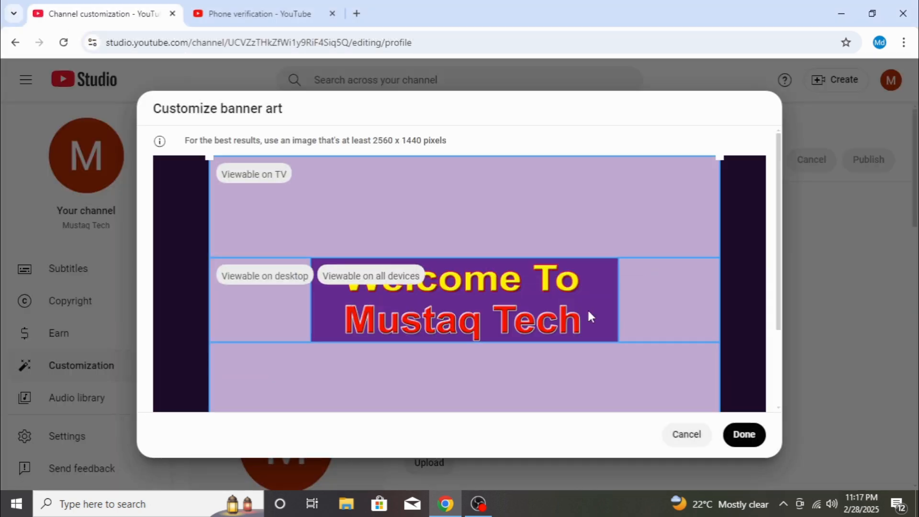
left_click_drag(587, 313, 586, 315)
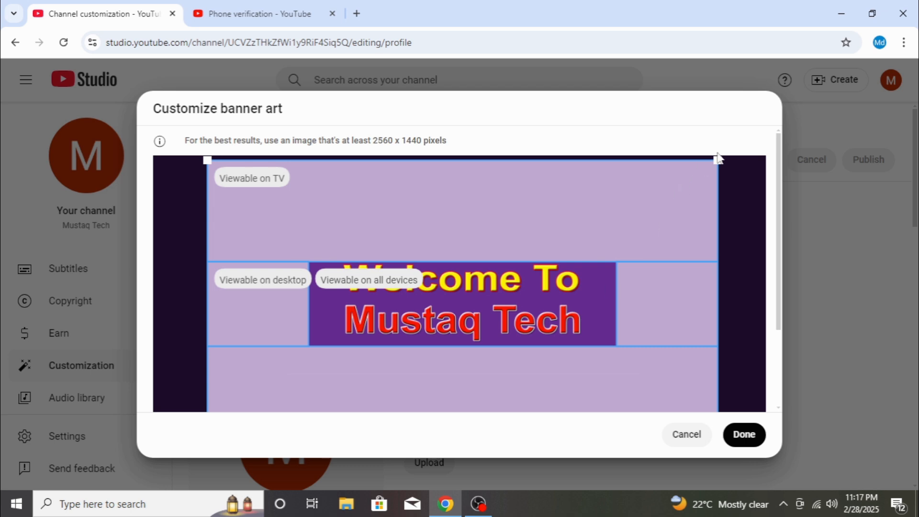
mouse_move(718, 158)
left_mouse_down()
mouse_move(737, 154)
mouse_move(716, 167)
mouse_move(726, 171)
left_mouse_up()
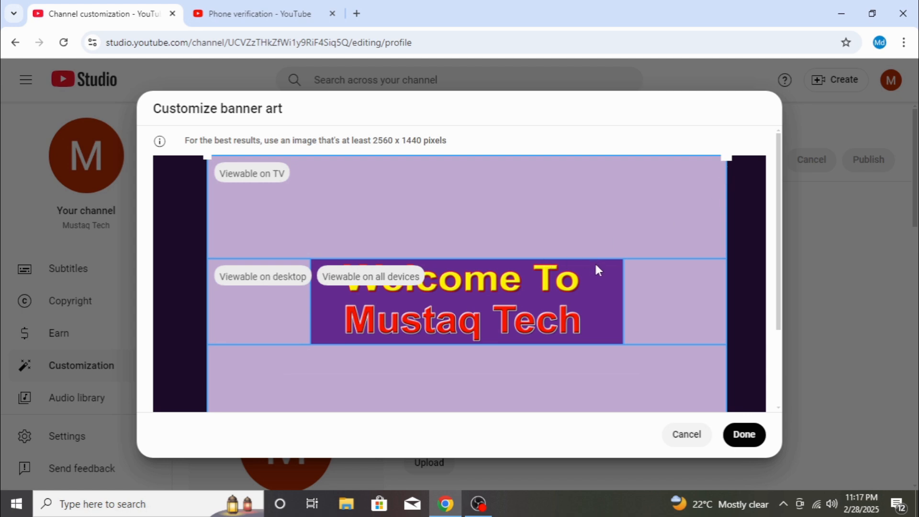
left_click(745, 435)
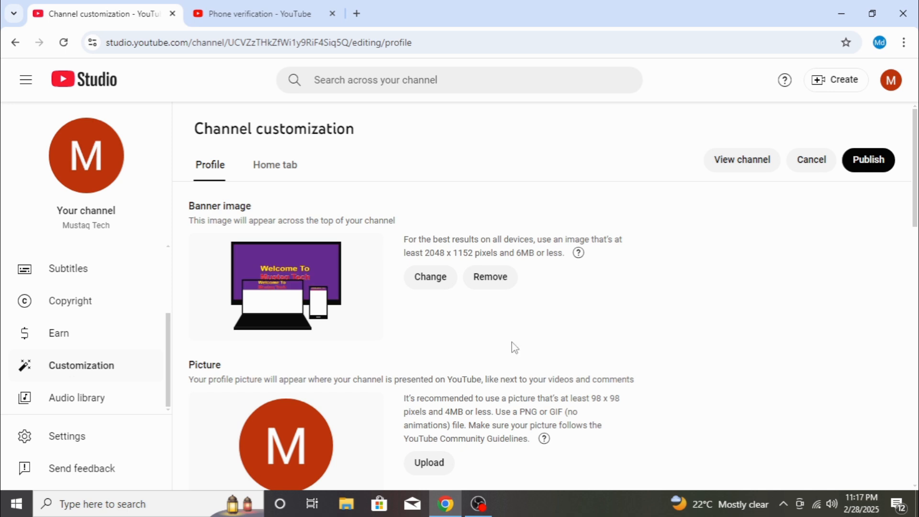
Step: Upload 'Mustaq Tech (1)' as the profile picture and accept the crop
scroll(431, 325, "down", 3)
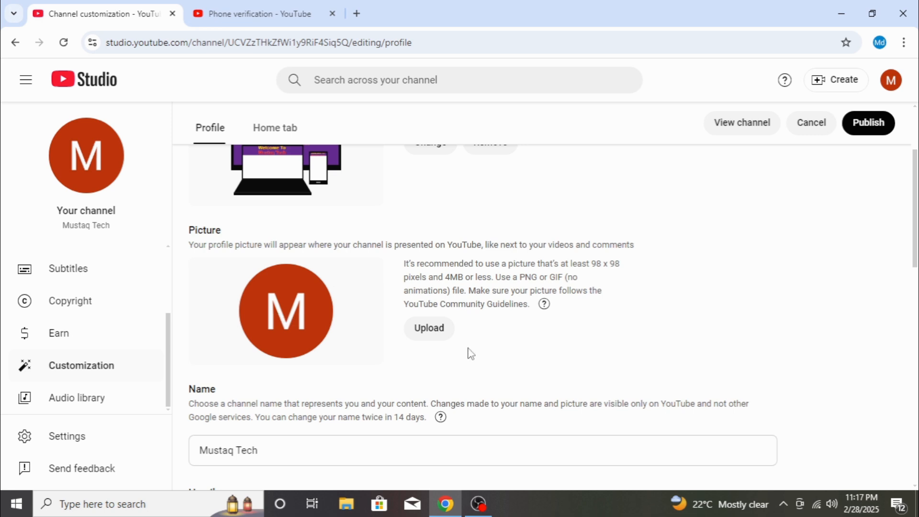
left_click(434, 334)
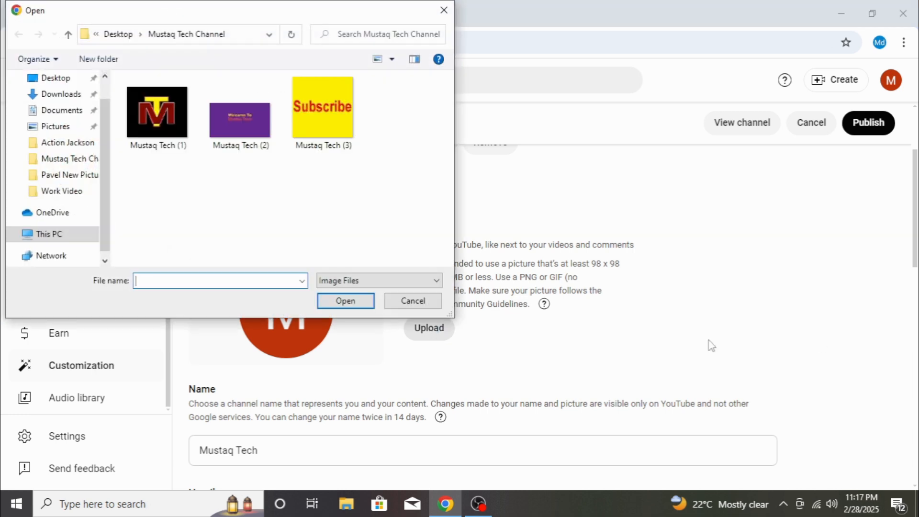
left_click(161, 113)
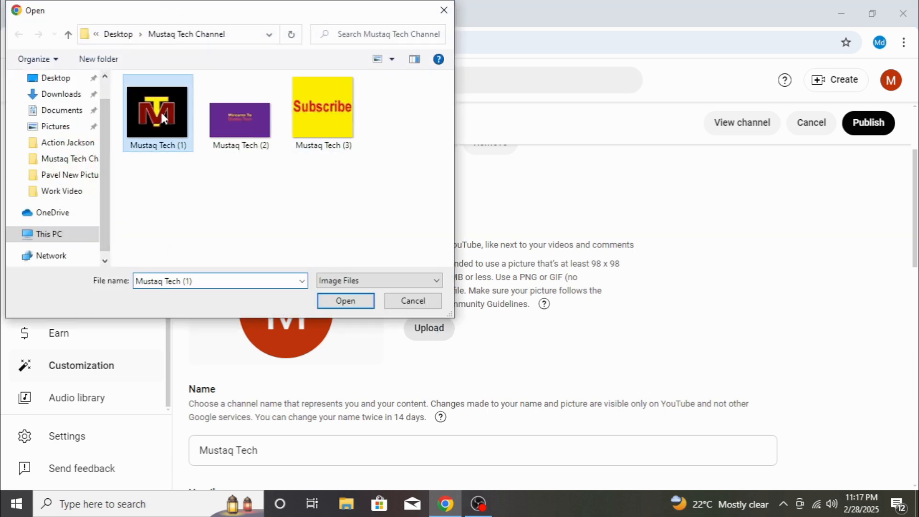
left_click(345, 301)
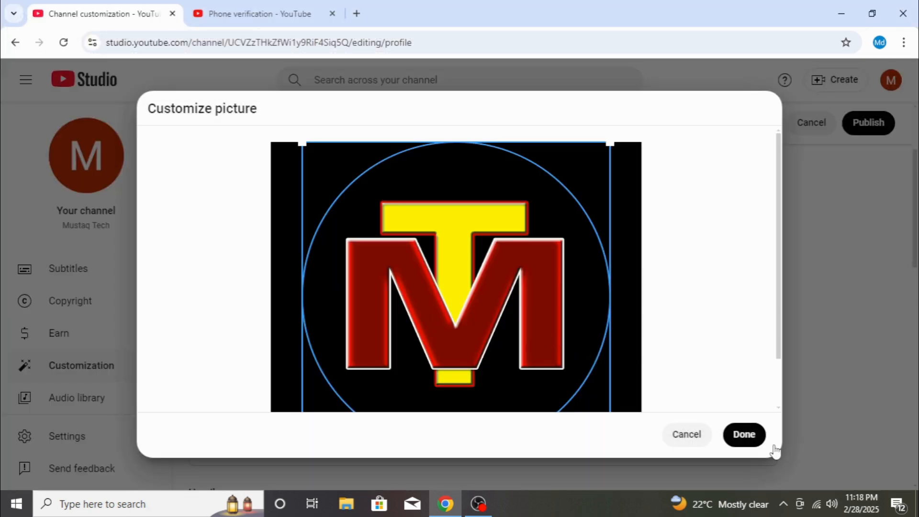
left_click(748, 433)
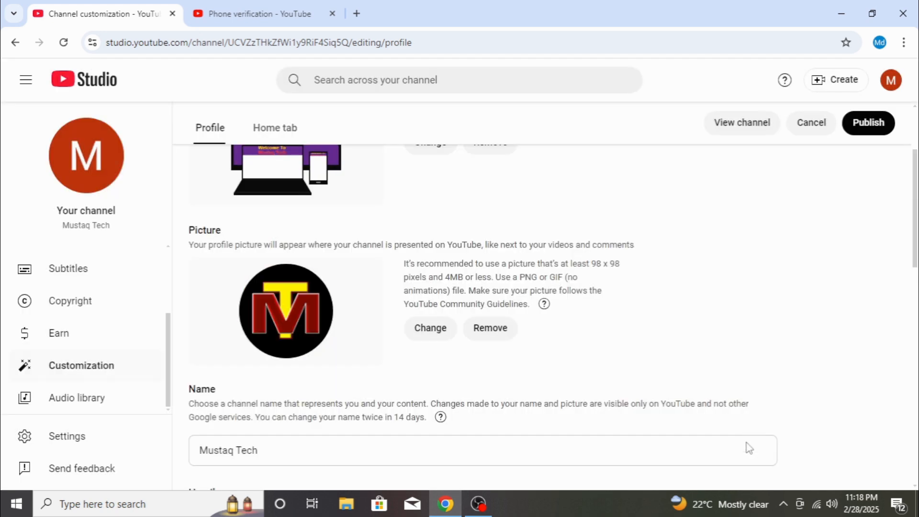
scroll(643, 351, "down", 3)
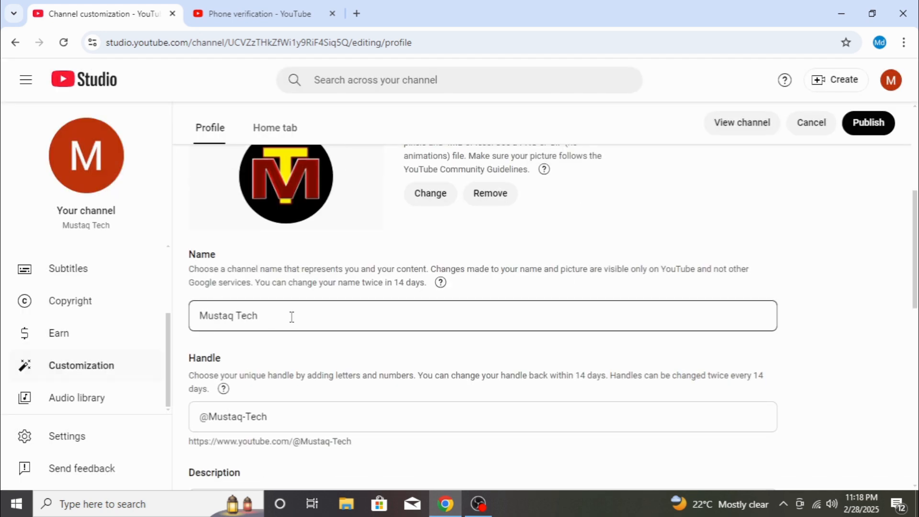
Step: Scroll to the empty Description field, then open DES AND KEYWORD in WordPad from the desktop
scroll(292, 316, "down", 1)
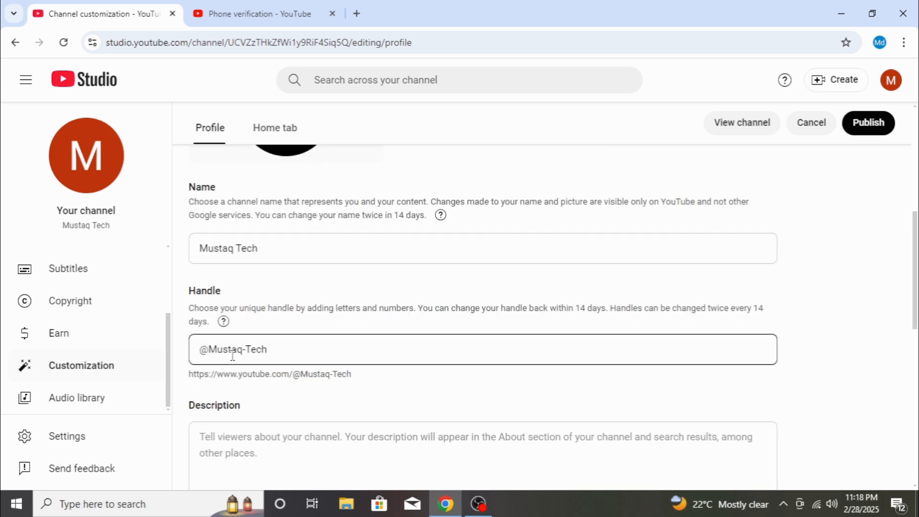
scroll(263, 355, "down", 1)
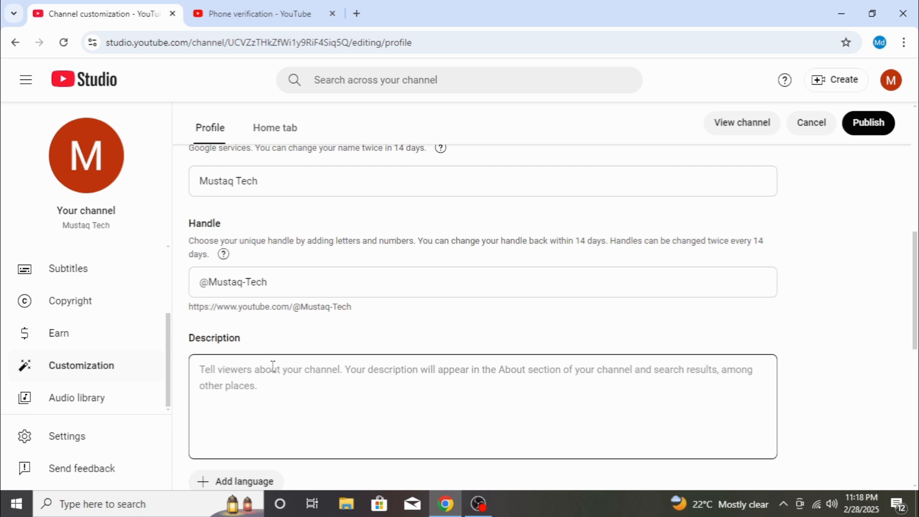
left_click(838, 10)
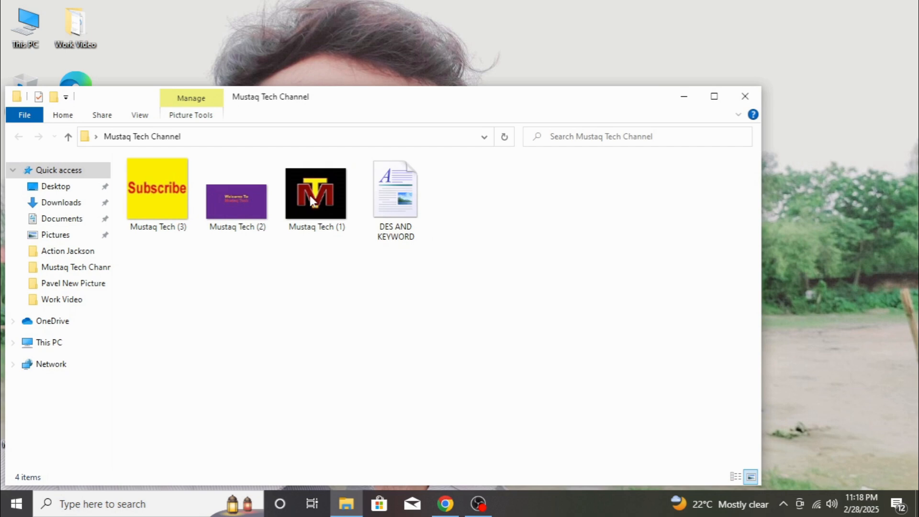
left_click(392, 198)
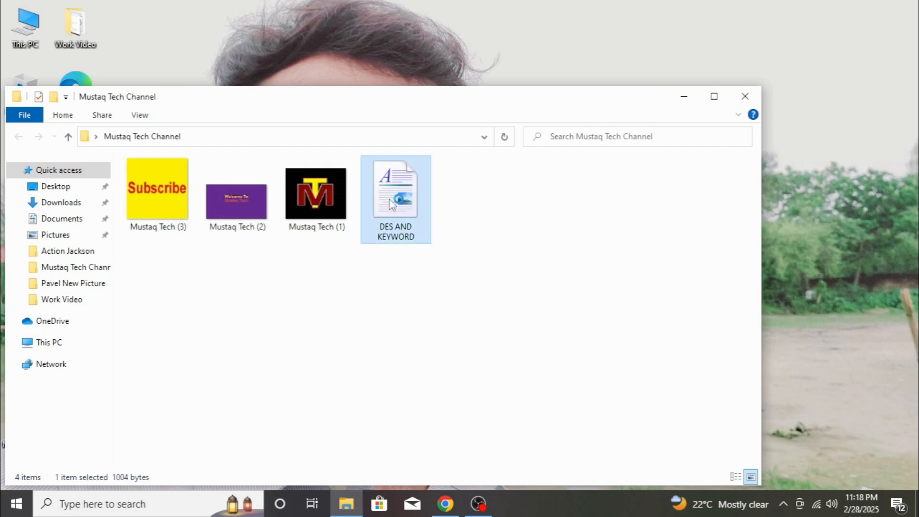
double_click(418, 238)
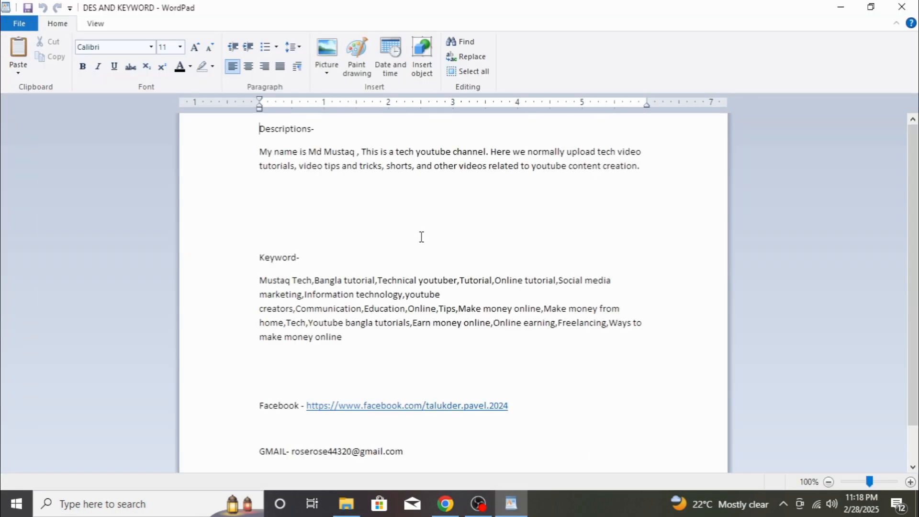
Step: Copy the description paragraph from DES AND KEYWORD and return to Chrome
left_click_drag(260, 150, 641, 177)
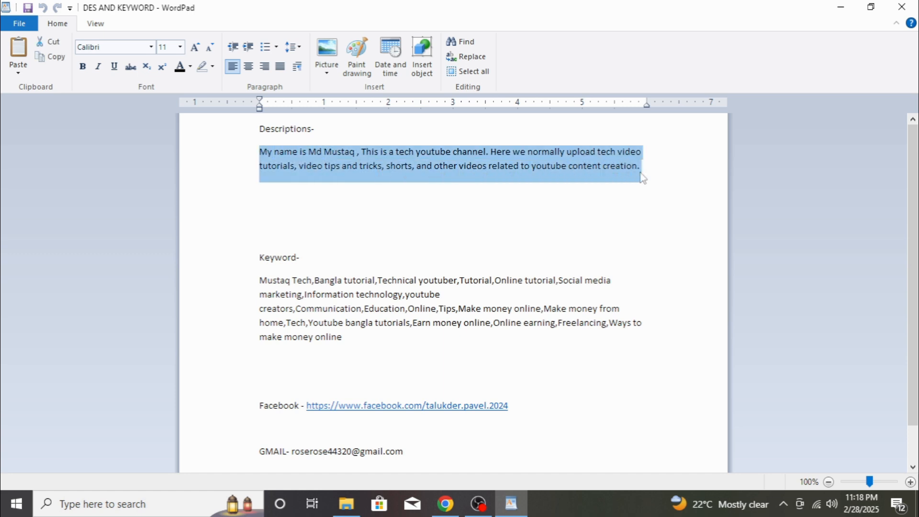
right_click(625, 150)
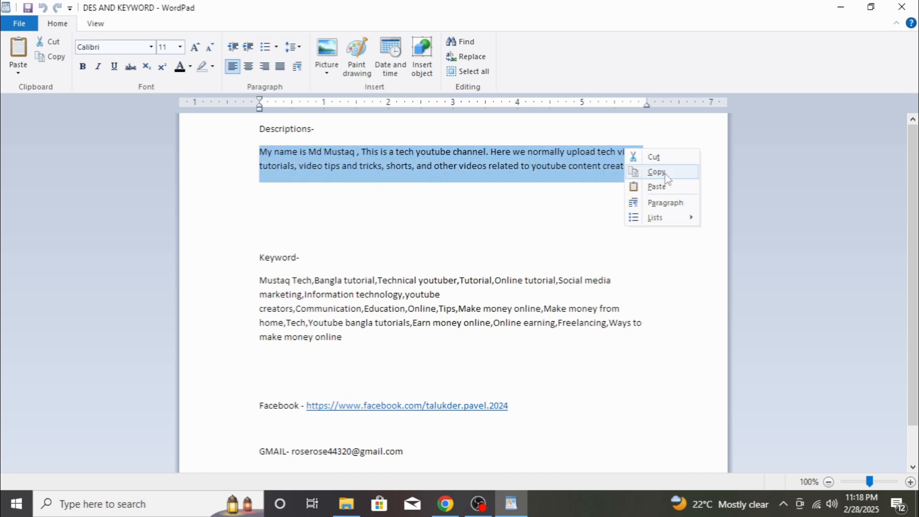
left_click(666, 175)
left_click(447, 508)
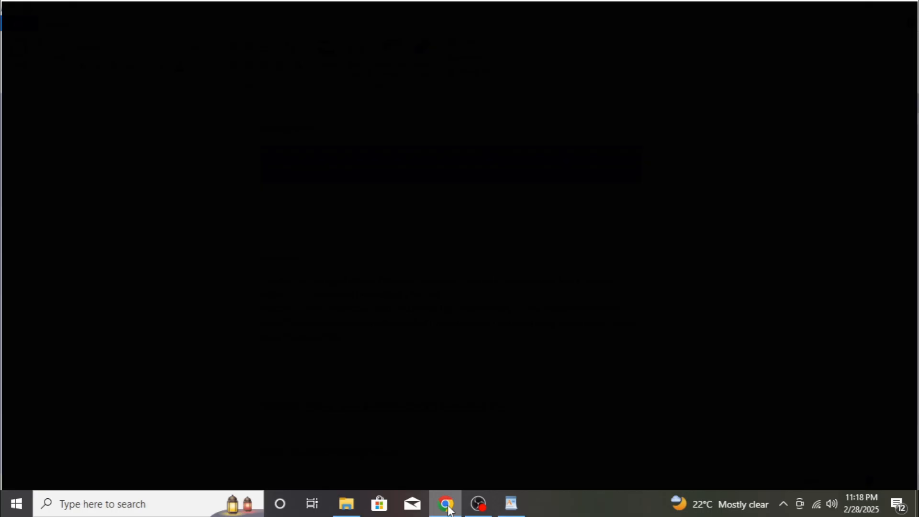
Step: Paste the description into the Description field (187/1000 characters) and scroll down to Links
left_click(296, 380)
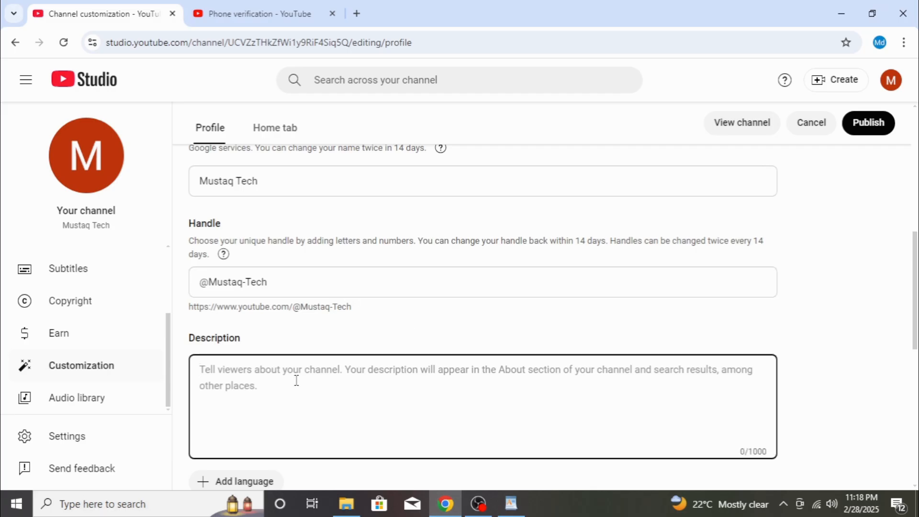
key("ctrl+v")
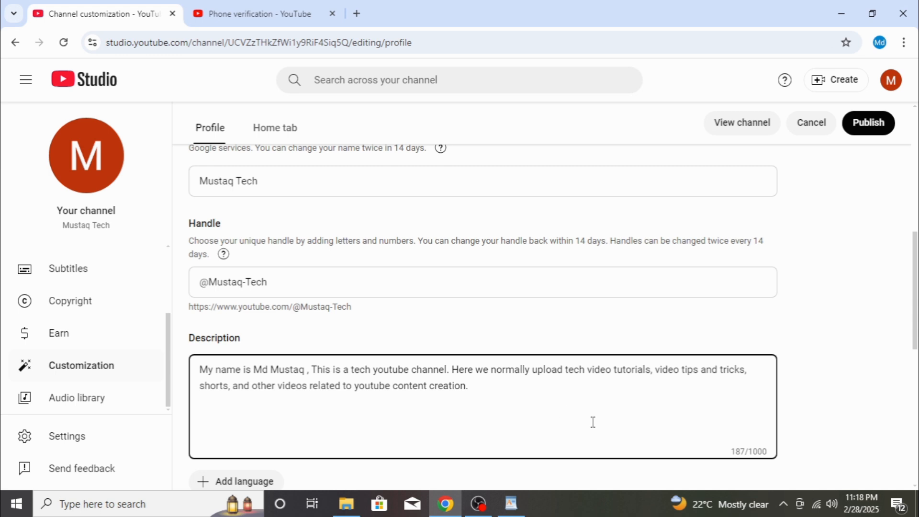
scroll(546, 404, "down", 3)
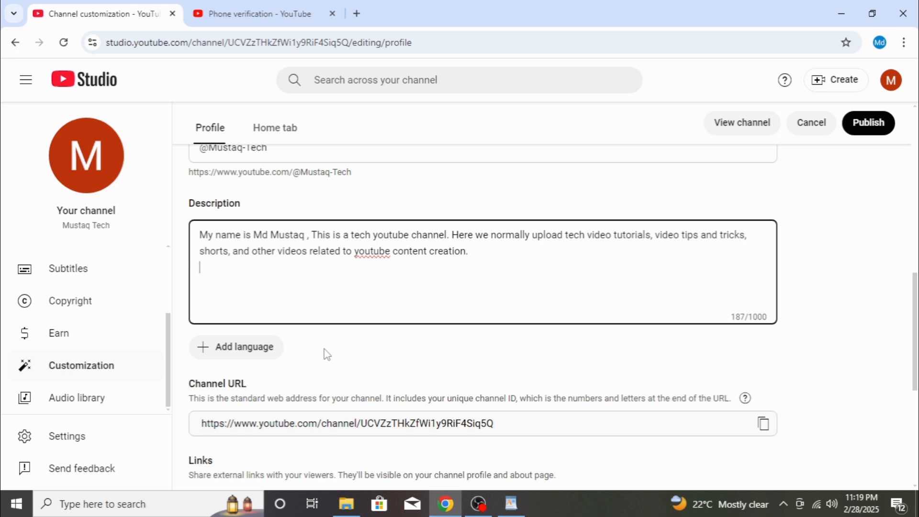
scroll(326, 354, "down", 2)
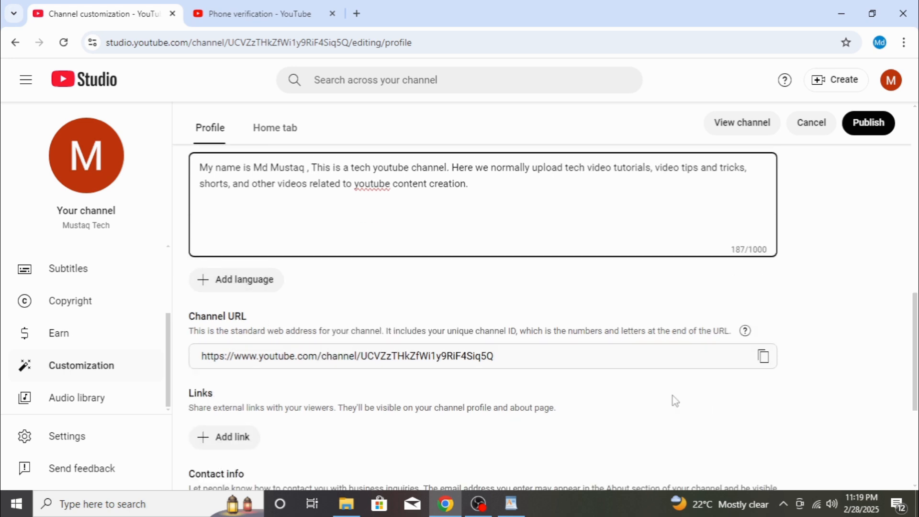
scroll(673, 395, "down", 2)
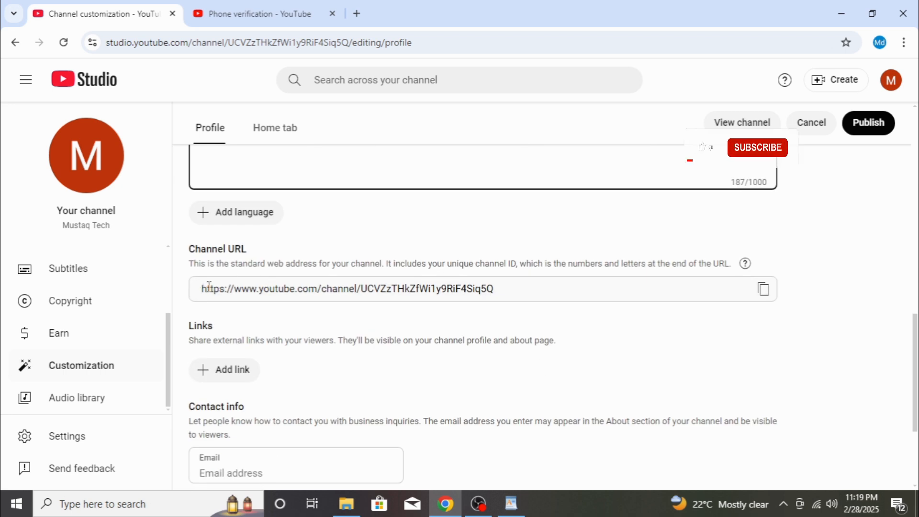
scroll(673, 343, "down", 2)
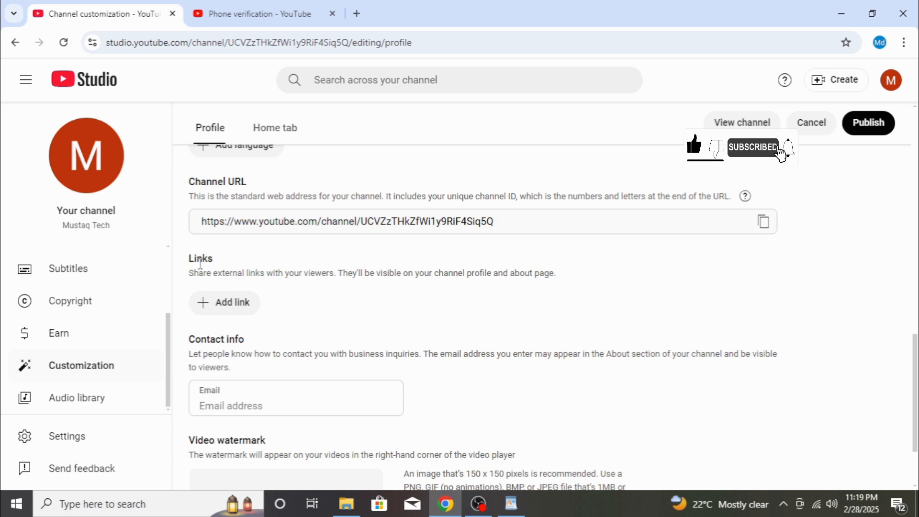
Step: Add a new channel link with the title 'Facebook'
left_click(234, 306)
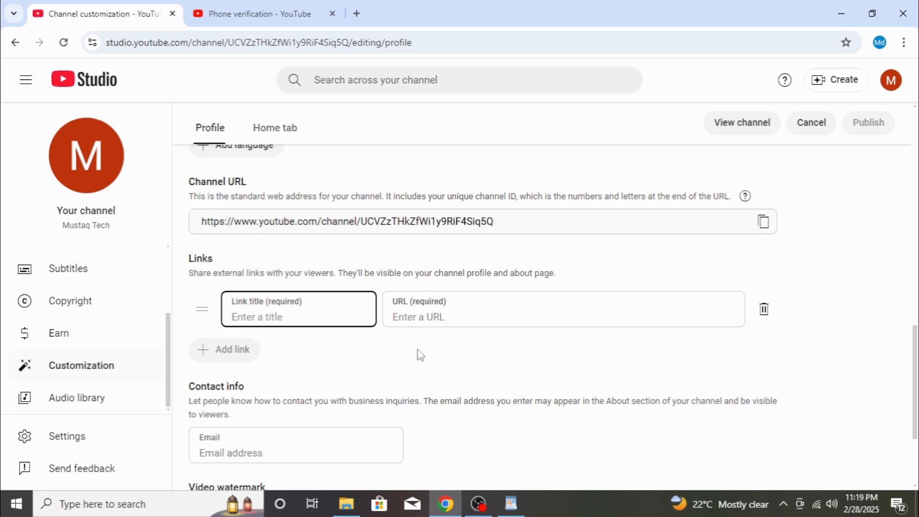
type("f")
key("BackSpace")
type("Facebook")
left_click(499, 317)
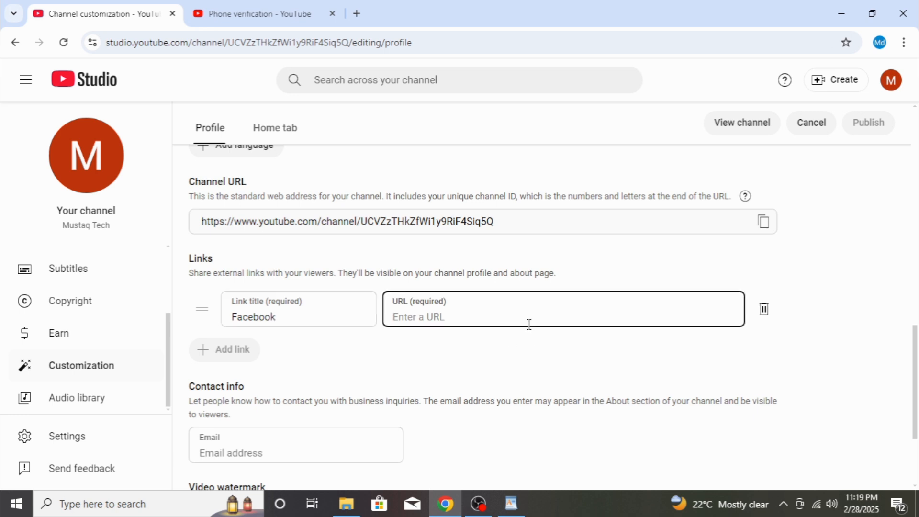
Step: Copy the Facebook profile address from the WordPad notes and return to YouTube Studio
left_click(840, 14)
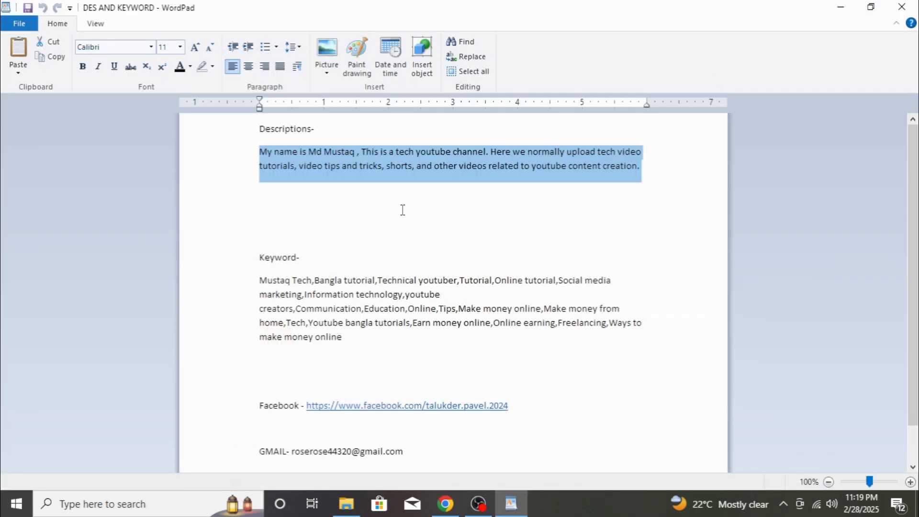
left_click(307, 407)
left_click_drag(308, 407, 518, 412)
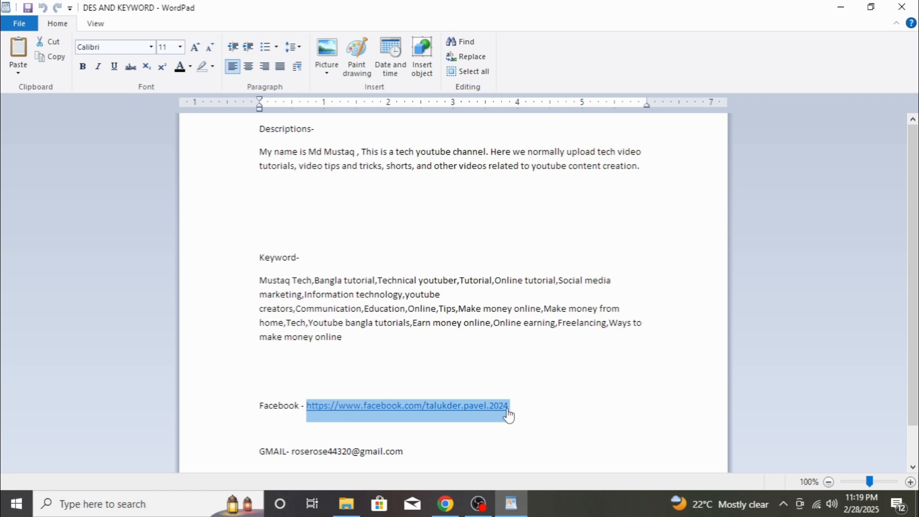
right_click(508, 410)
left_click(552, 436)
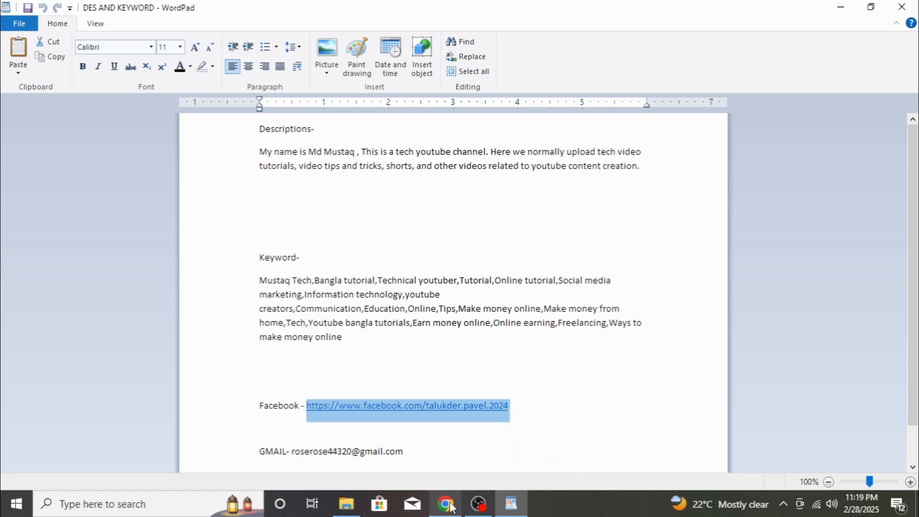
left_click(450, 505)
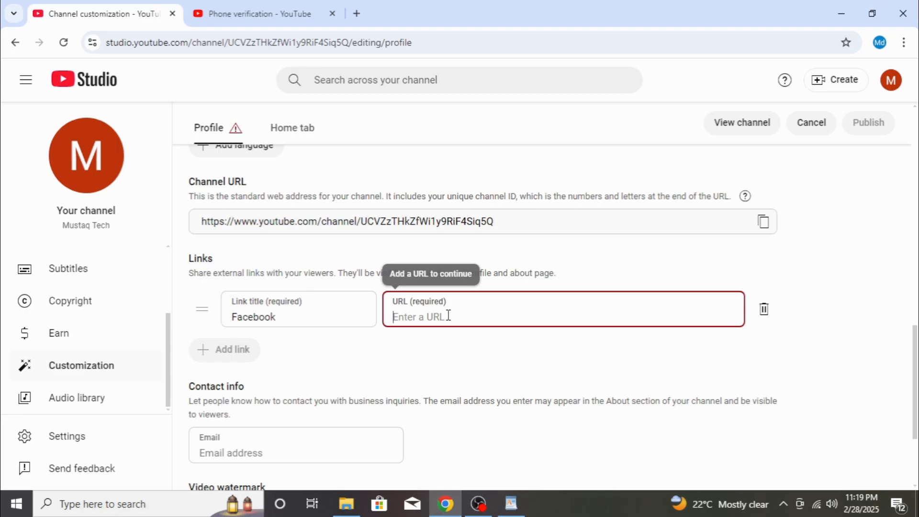
Step: Paste the copied Facebook profile address into the Facebook link's URL field
key("ctrl+v")
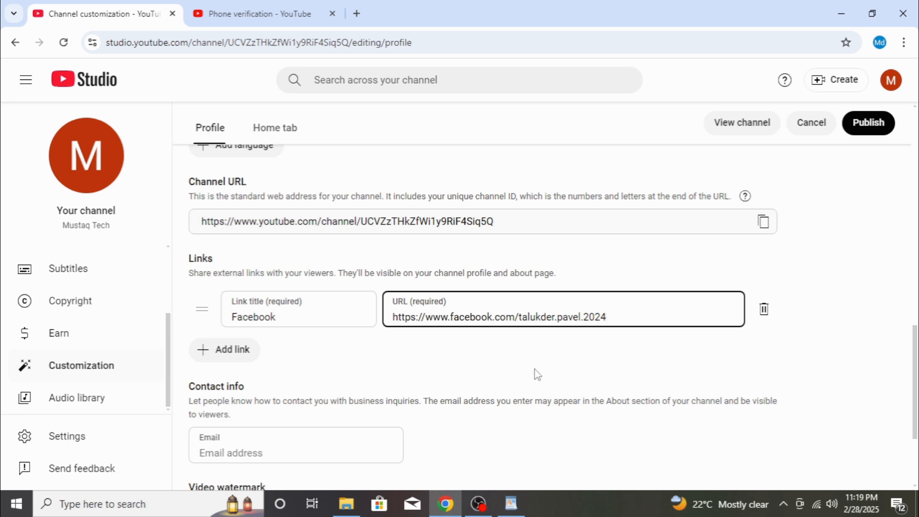
scroll(523, 320, "up", 15)
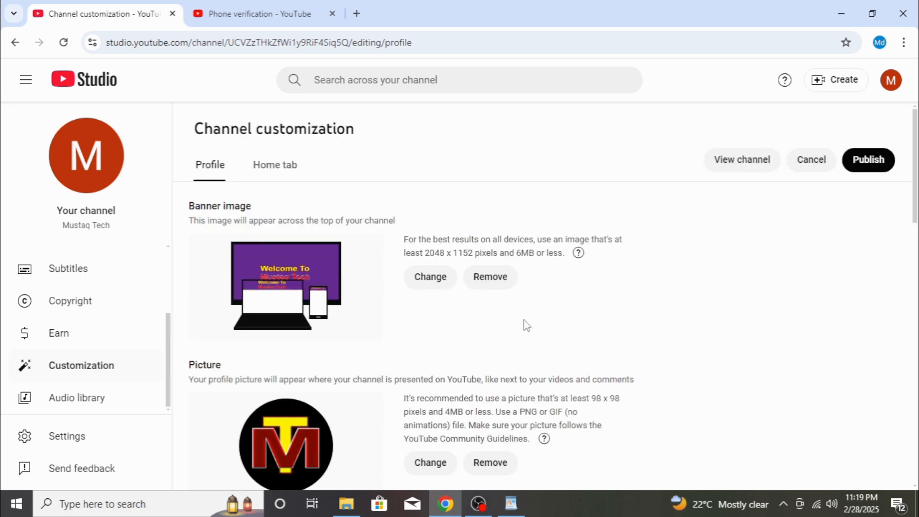
scroll(526, 326, "down", 12)
left_click(278, 300)
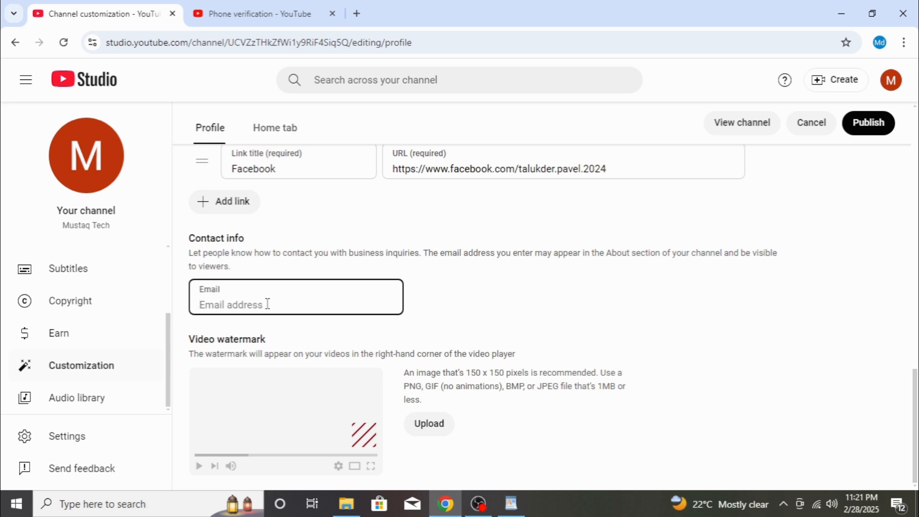
Step: Enter the business e-mail address in the Contact info Email field using autofill
type("ros")
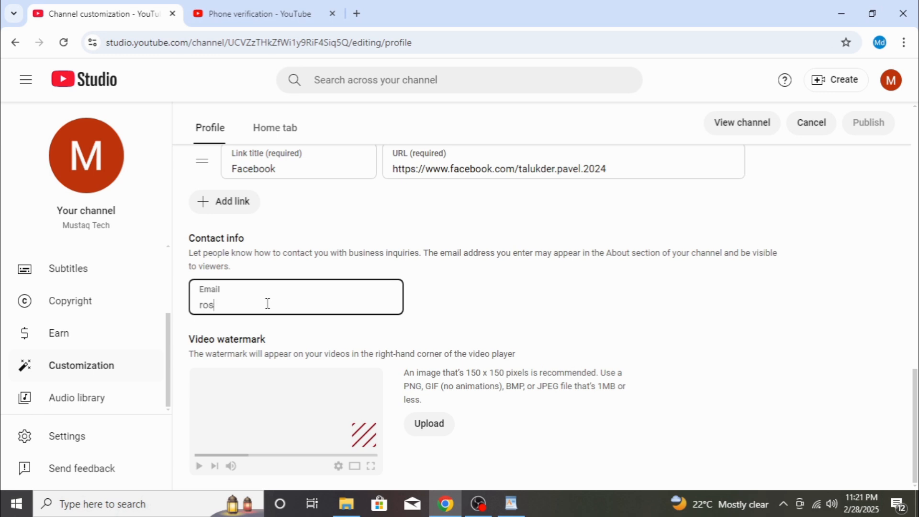
type("e")
key("ctrl+v")
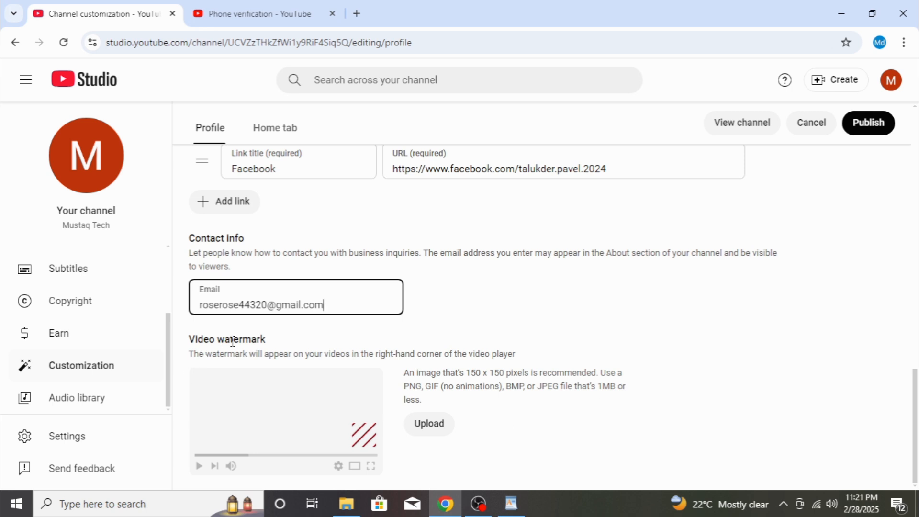
Step: Upload the yellow Subscribe image 'Mustaq Tech (3)' as the video watermark
left_click(437, 429)
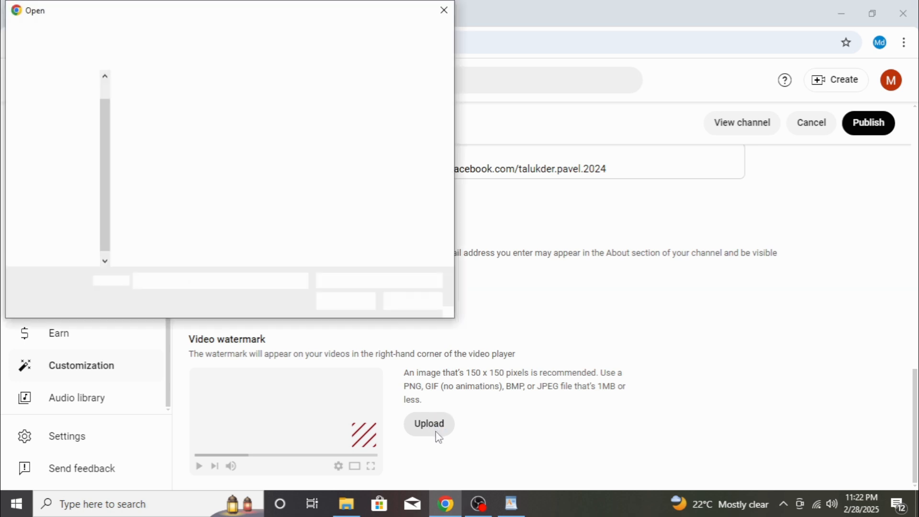
left_click(332, 114)
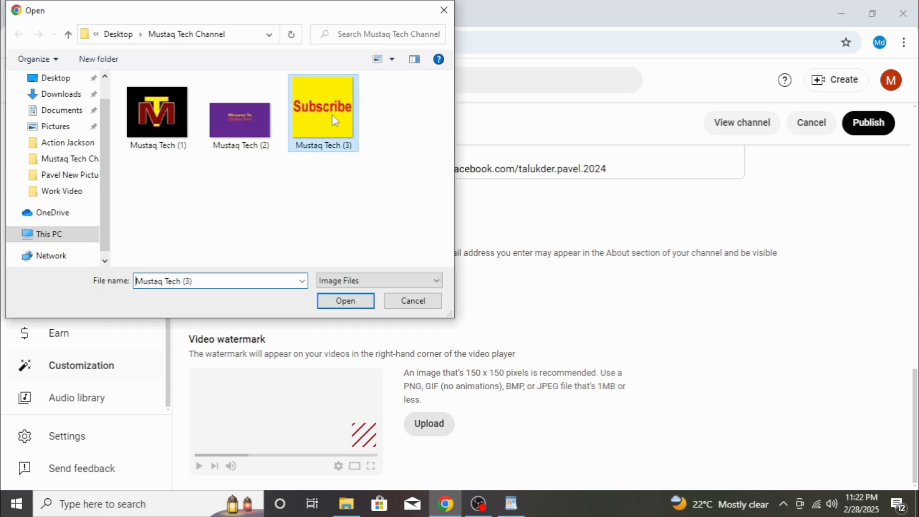
left_click(355, 306)
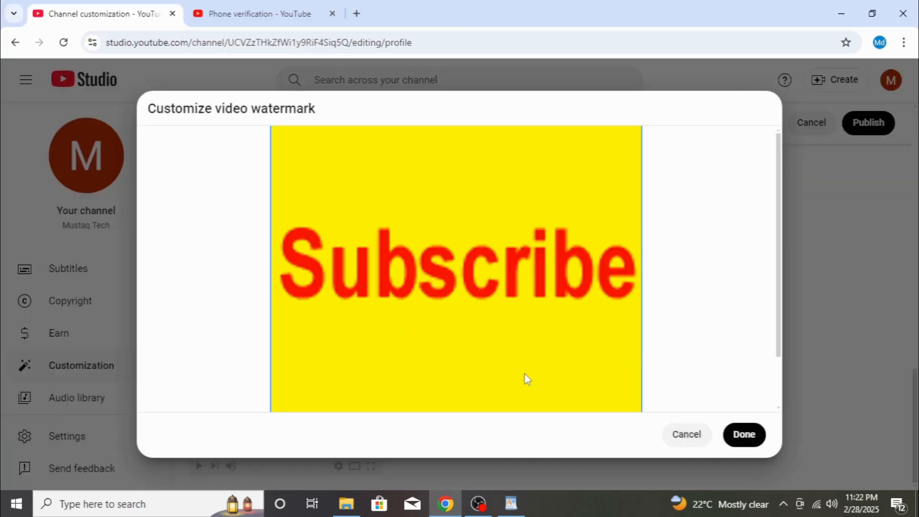
left_click(750, 436)
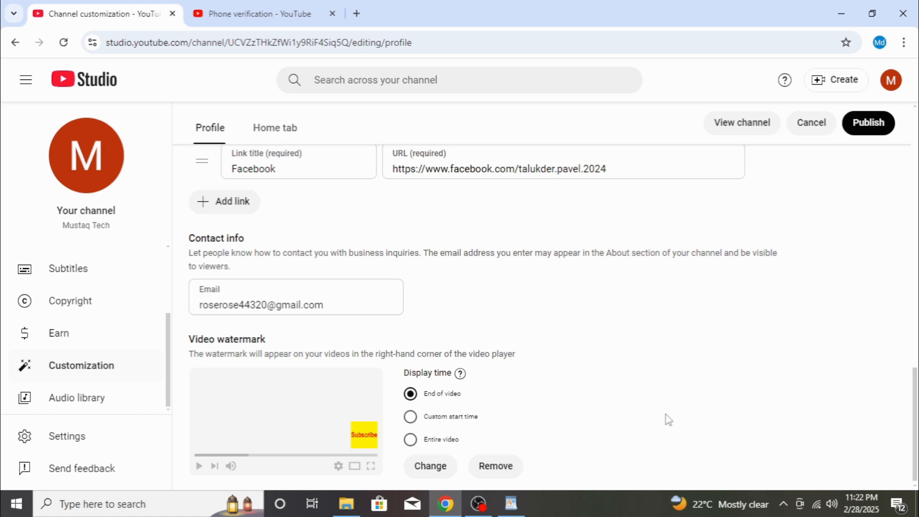
Step: Review the Home tab settings, then go back to the Profile tab
scroll(613, 411, "up", 15)
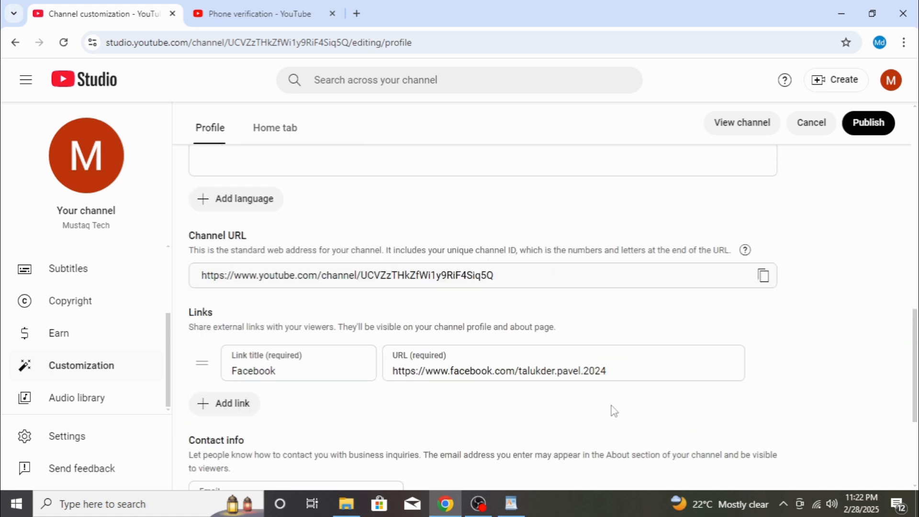
scroll(553, 407, "up", 2)
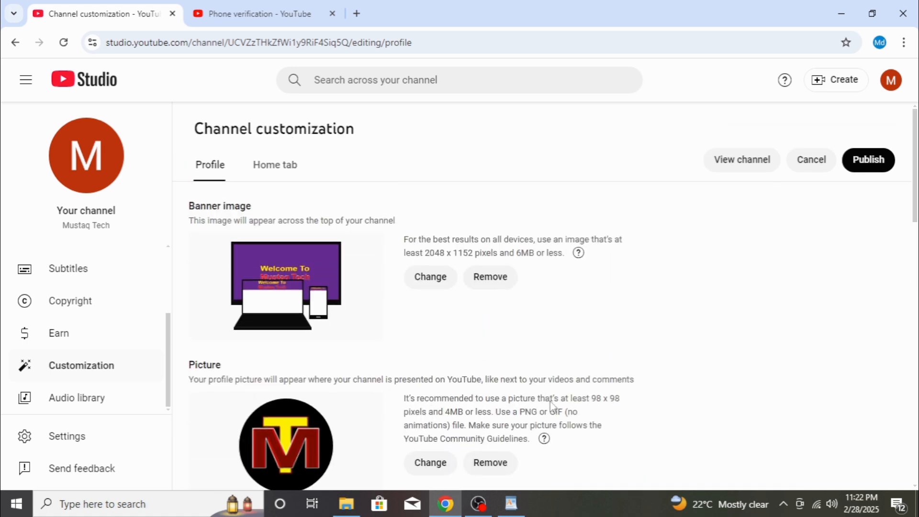
left_click(286, 167)
scroll(526, 335, "down", 4)
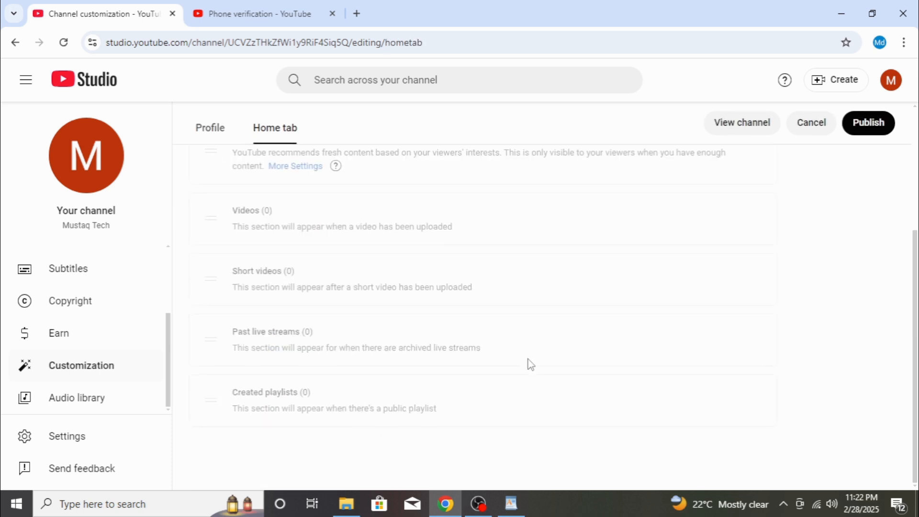
scroll(545, 425, "up", 4)
left_click(214, 166)
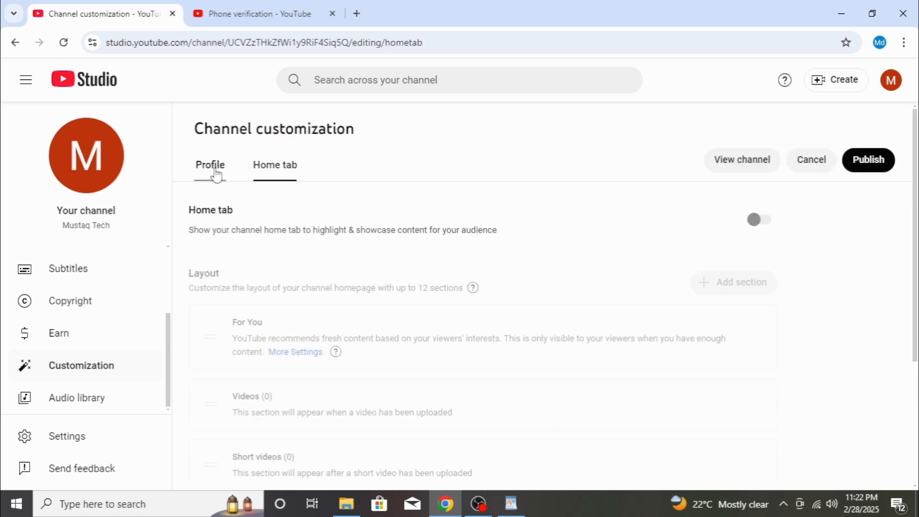
Step: Publish the channel profile changes and leave the profile editing page
scroll(764, 292, "down", 5)
scroll(761, 353, "down", 10)
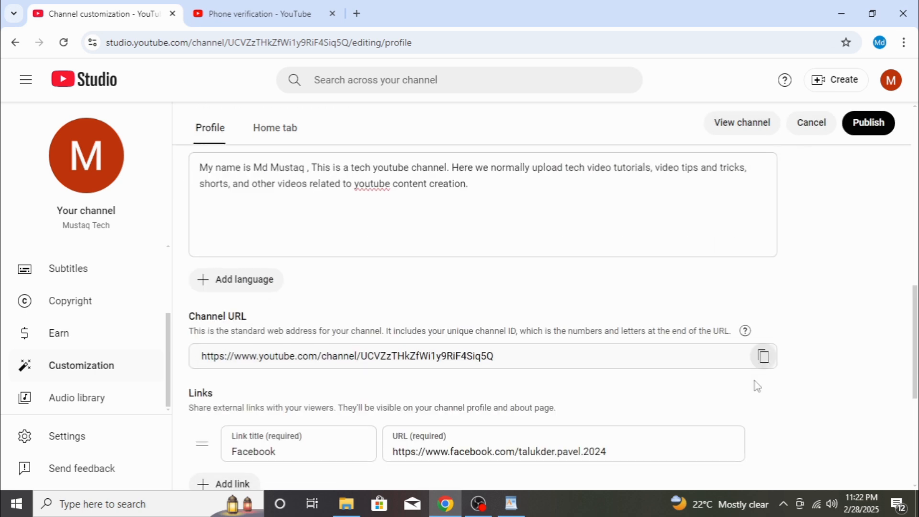
left_click(872, 122)
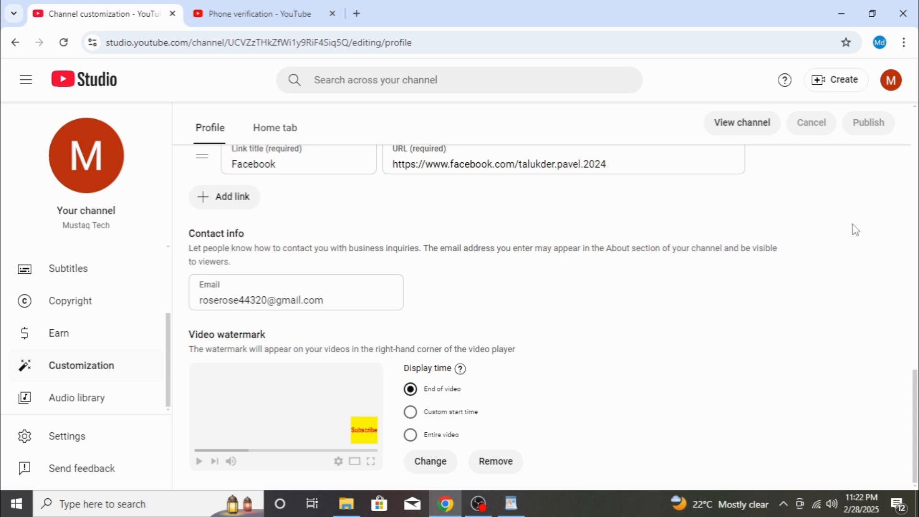
scroll(851, 263, "up", 8)
scroll(855, 270, "up", 3)
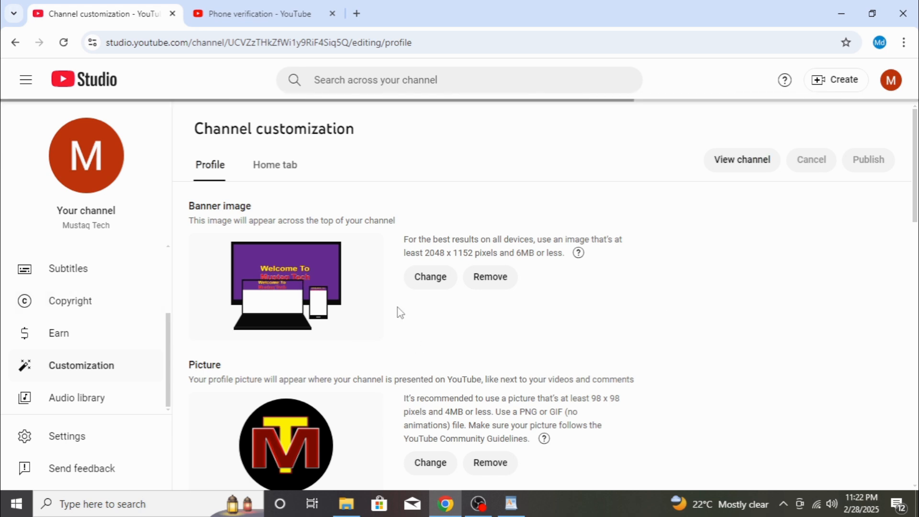
scroll(803, 319, "down", 7)
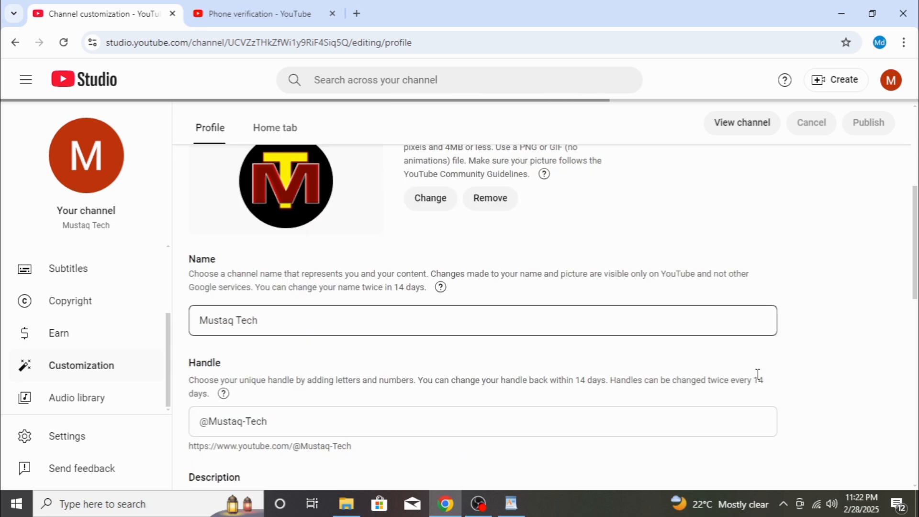
scroll(884, 334, "up", 7)
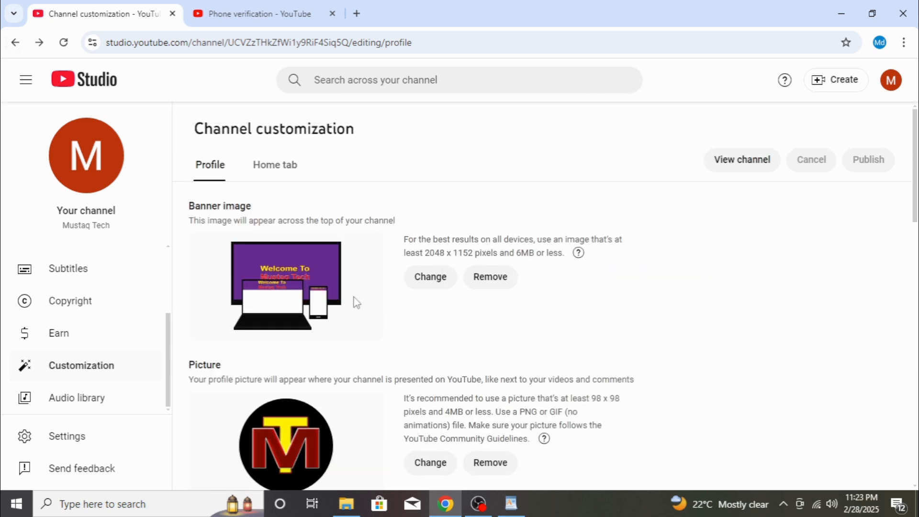
left_click(18, 46)
scroll(160, 383, "up", 3)
Step: Reload the Channel dashboard and dismiss the welcome dialog so the MT logo shows
left_click(76, 267)
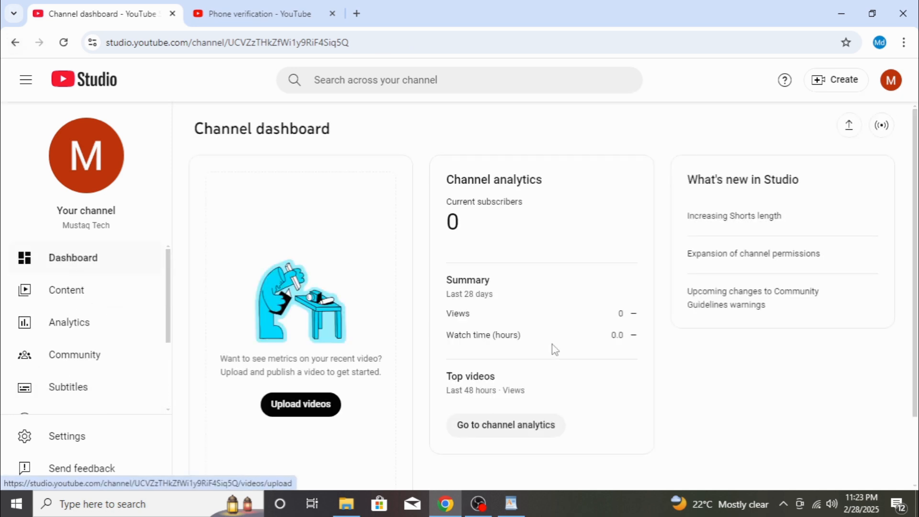
left_click(66, 43)
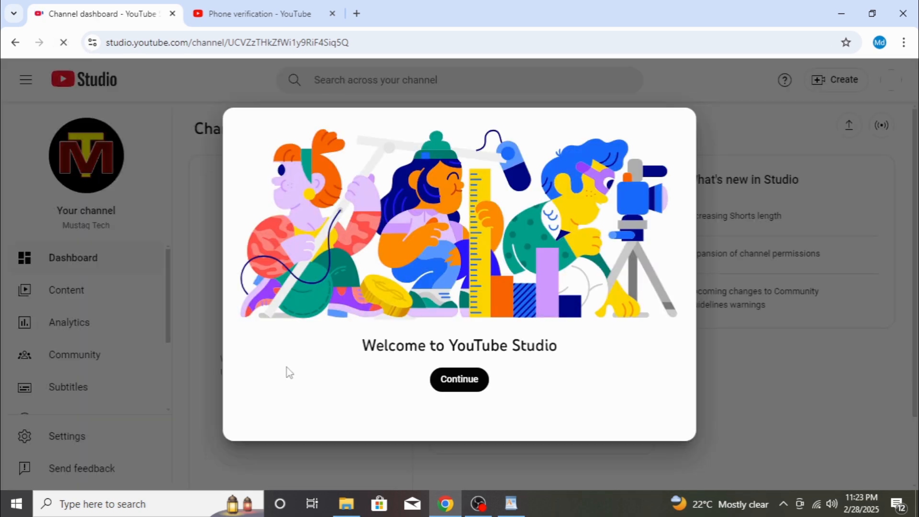
left_click(460, 379)
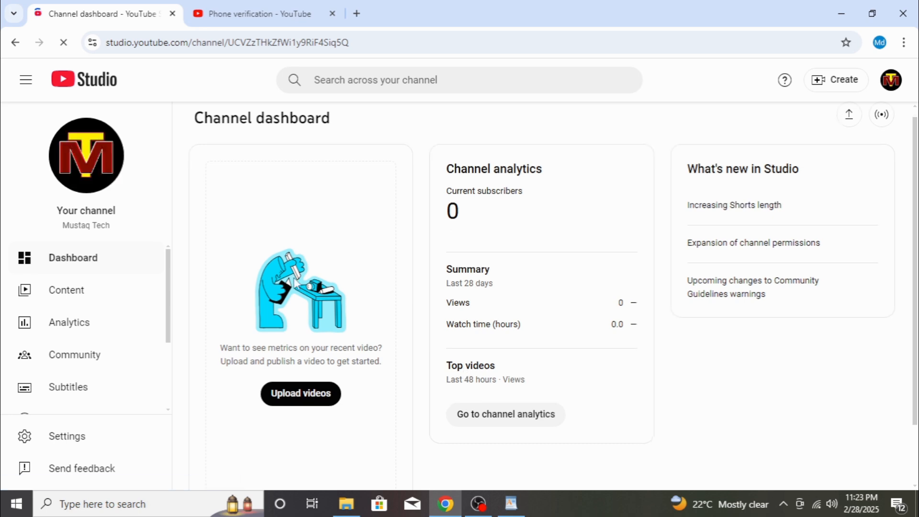
scroll(737, 344, "down", 2)
scroll(117, 316, "down", 3)
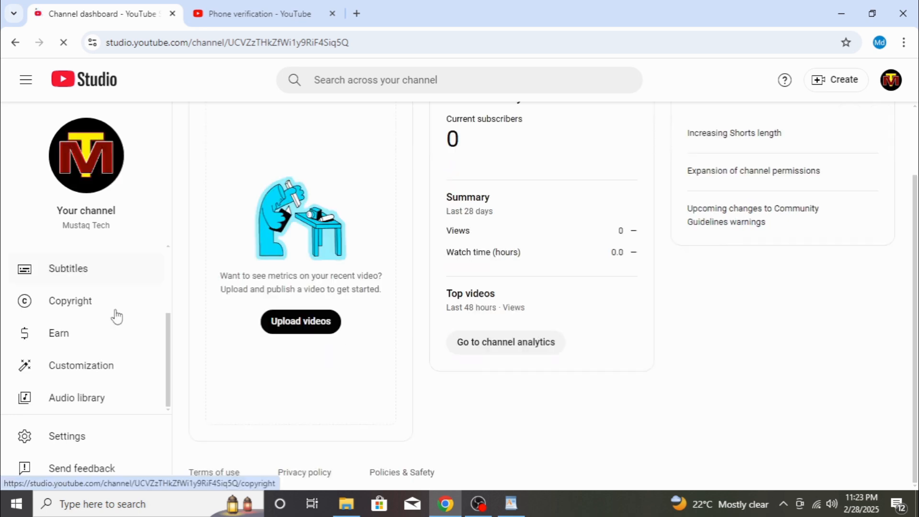